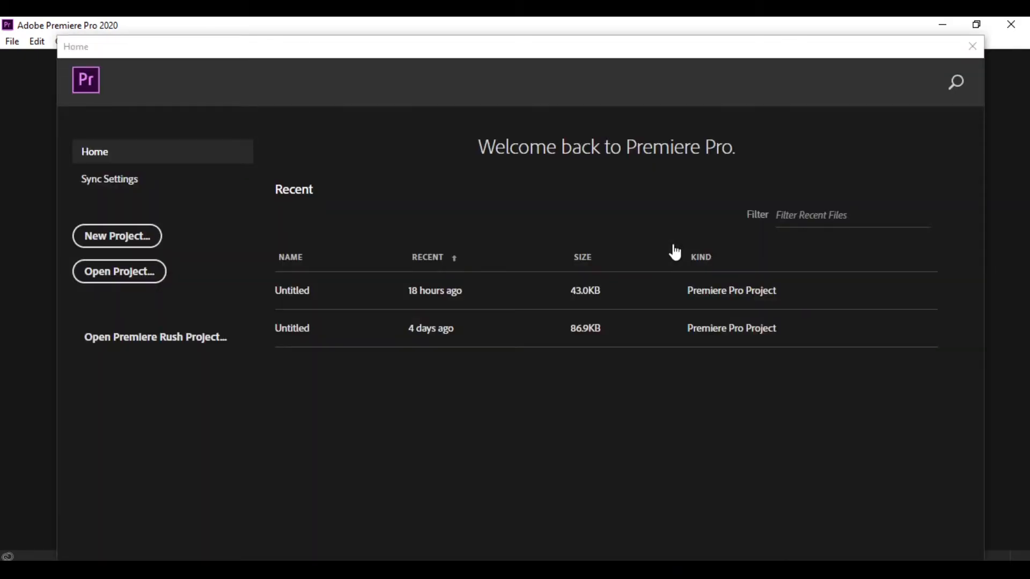
Create a new project, saving it in a new folder inside the CJM Films 4. Post-production folder
click(117, 236)
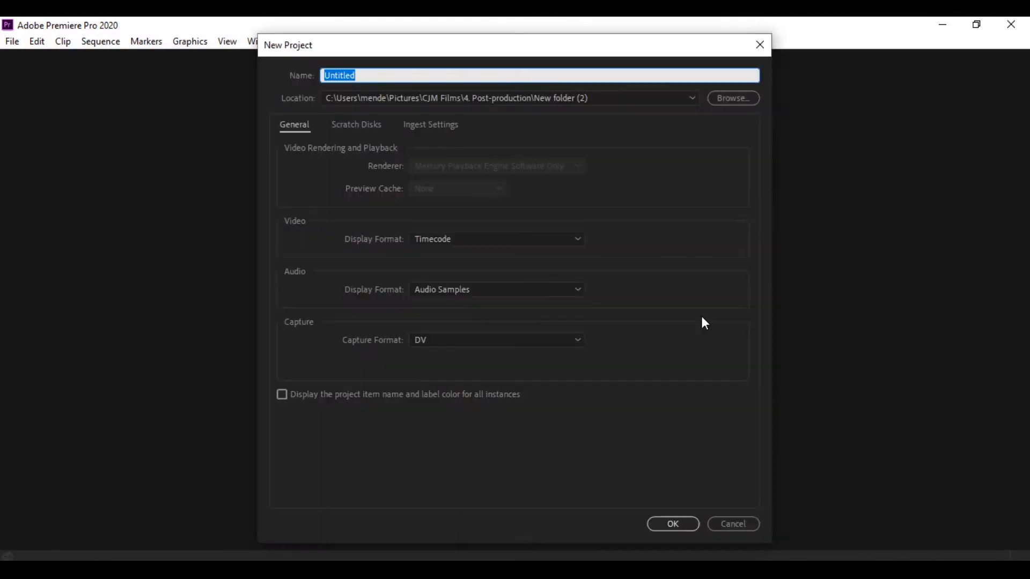
click(730, 97)
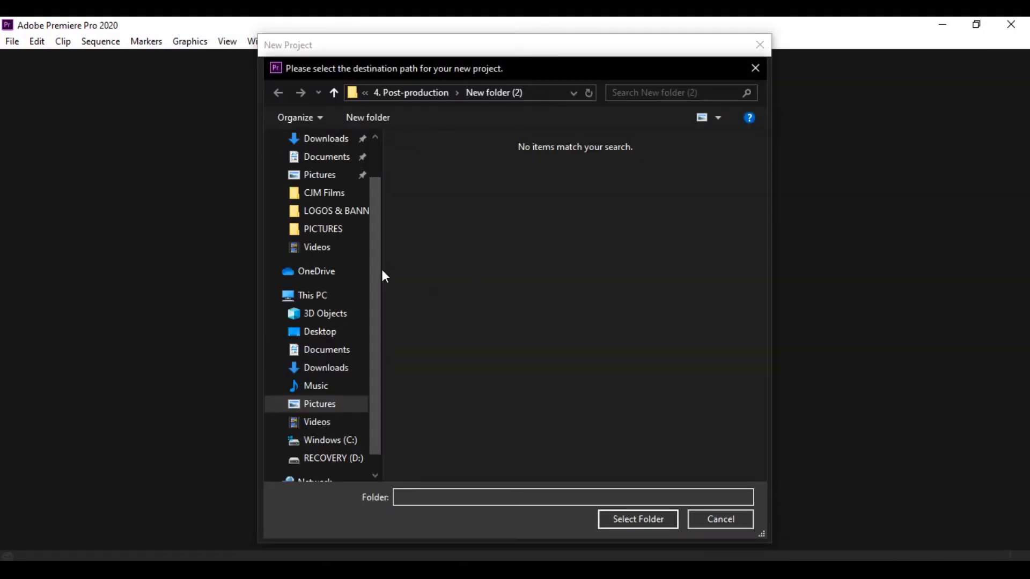
click(319, 404)
double_click(526, 177)
double_click(712, 179)
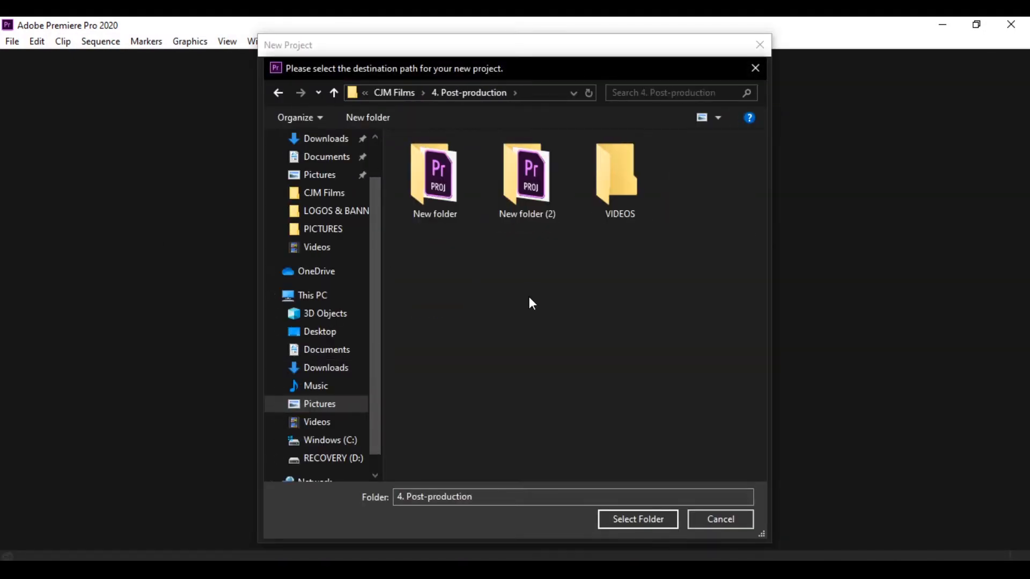
right_click(528, 296)
mouse_move(609, 443)
click(696, 440)
double_click(606, 185)
click(638, 520)
click(648, 346)
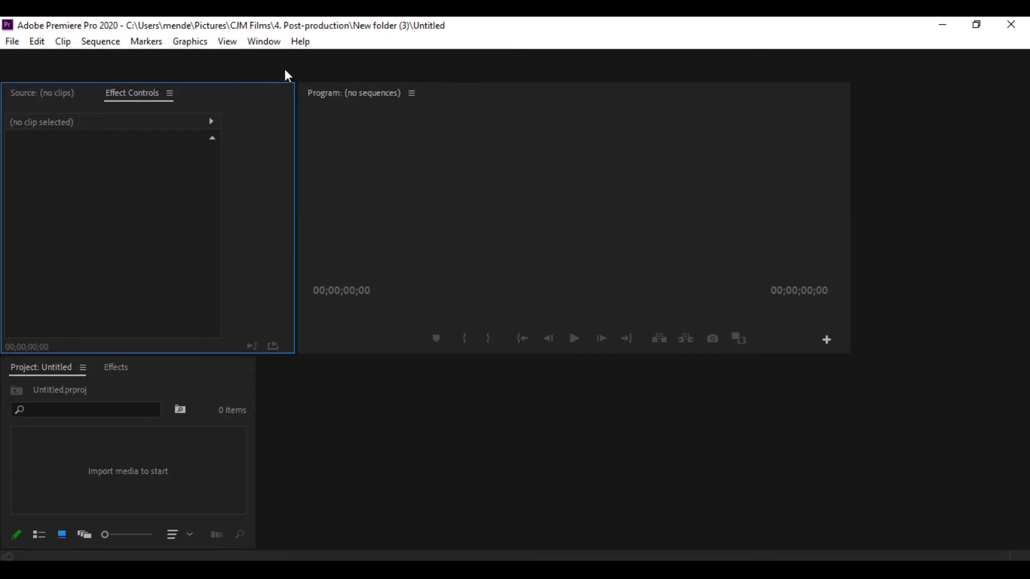
Create a new sequence named Sequence 01 with the DSLR 1080p30 preset
click(264, 42)
click(555, 49)
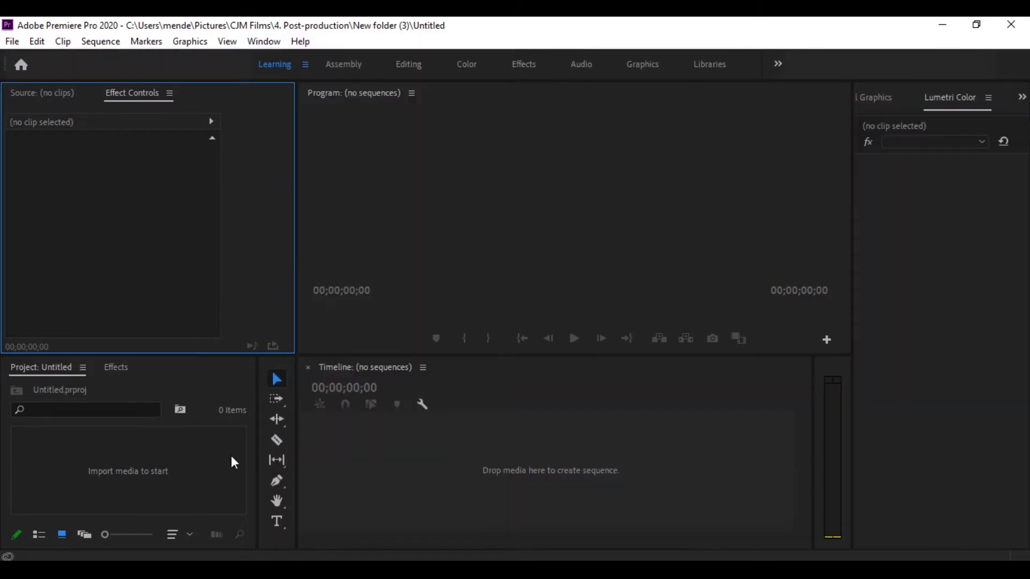
key(ctrl+n)
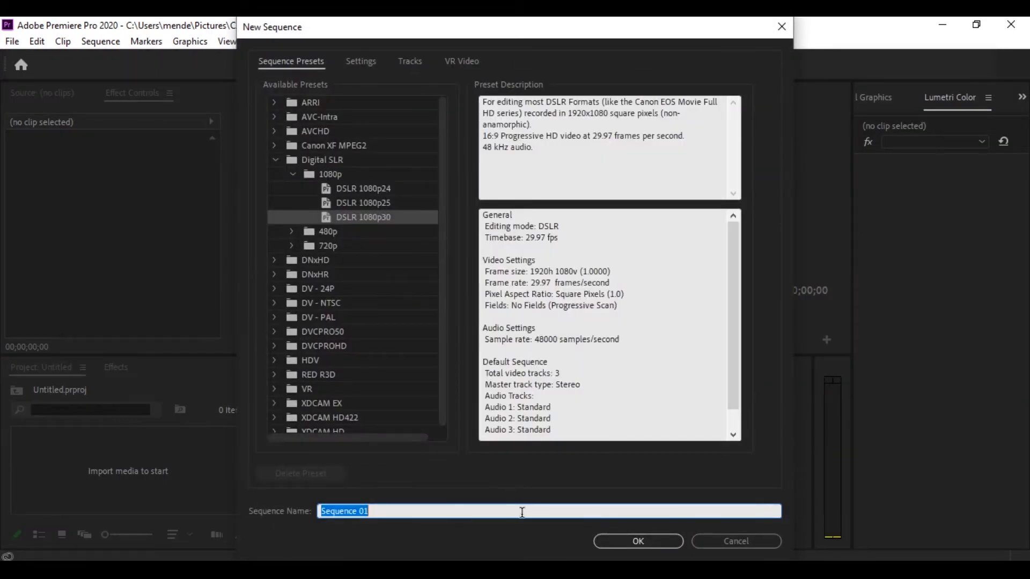
click(670, 540)
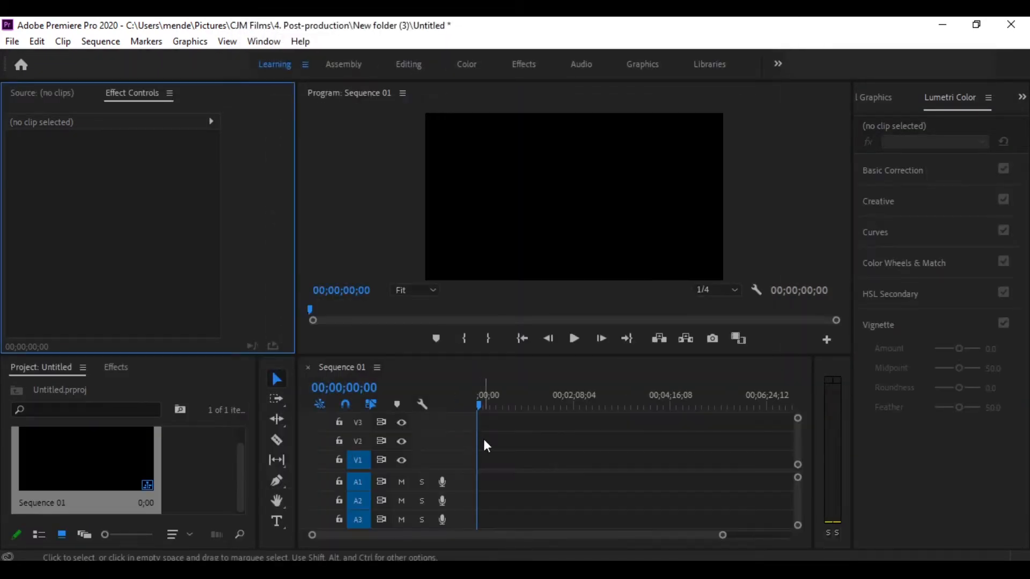
Import the Dreamix Matrix parody video and place it at the start of track V1
click(200, 464)
double_click(199, 462)
click(68, 132)
double_click(234, 172)
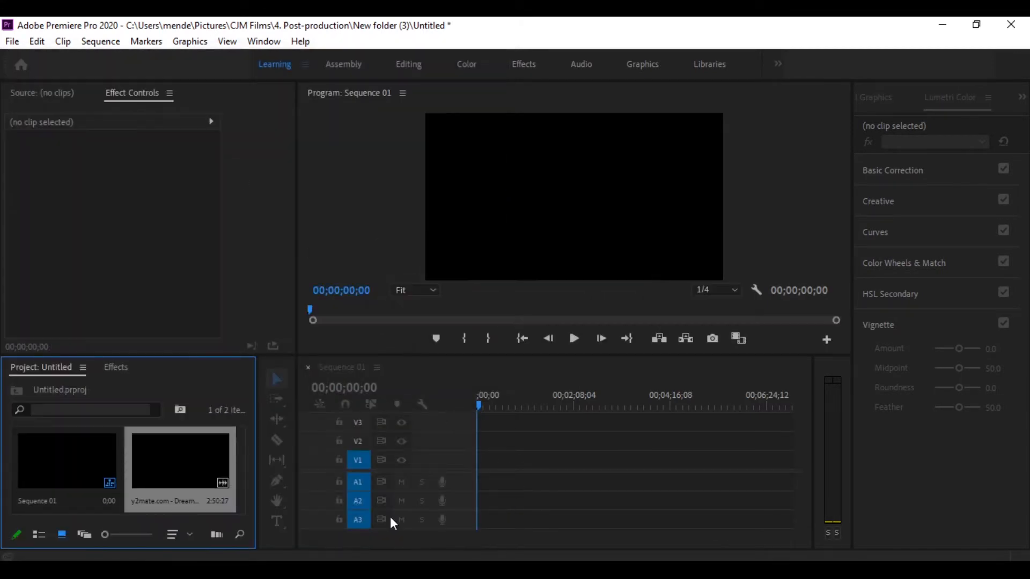
drag(482, 495, 484, 461)
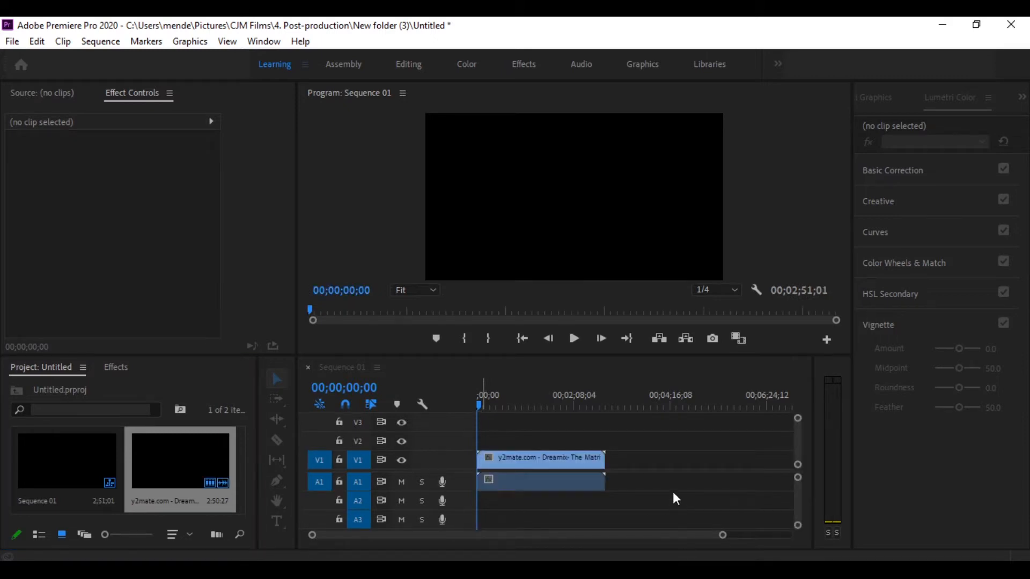
Play the sequence from the start up to the first spoken dialogue
click(577, 339)
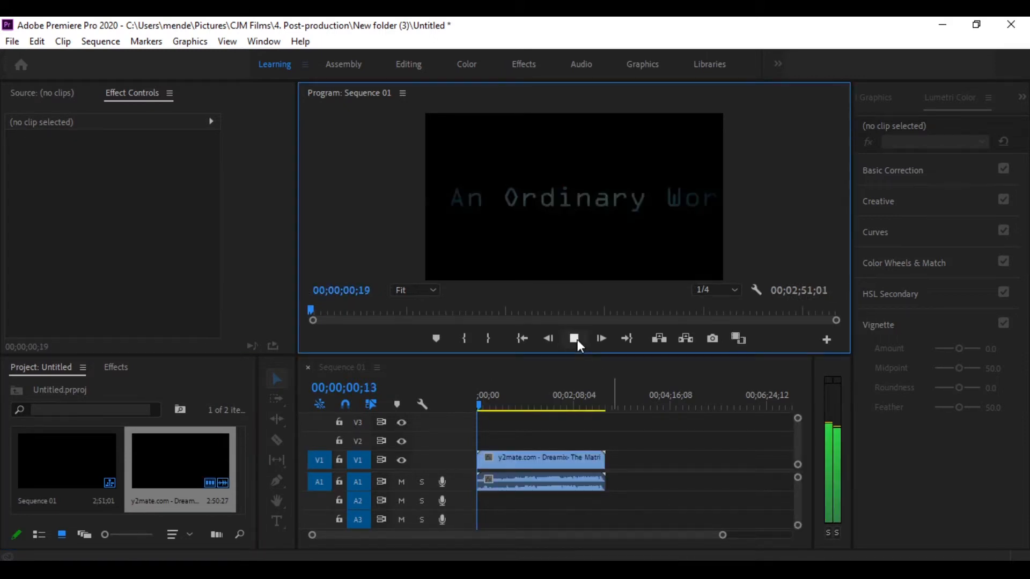
click(522, 339)
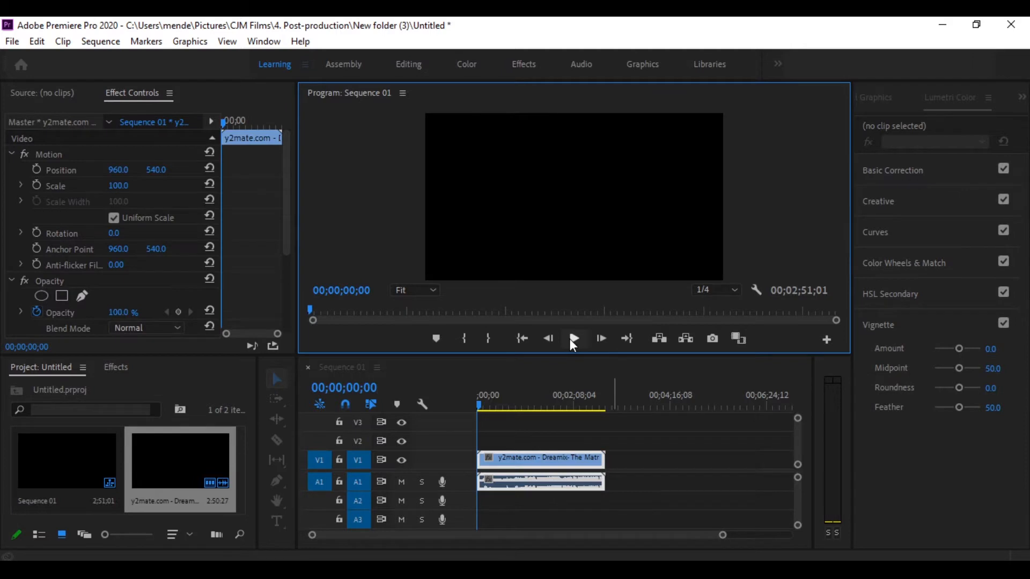
click(573, 339)
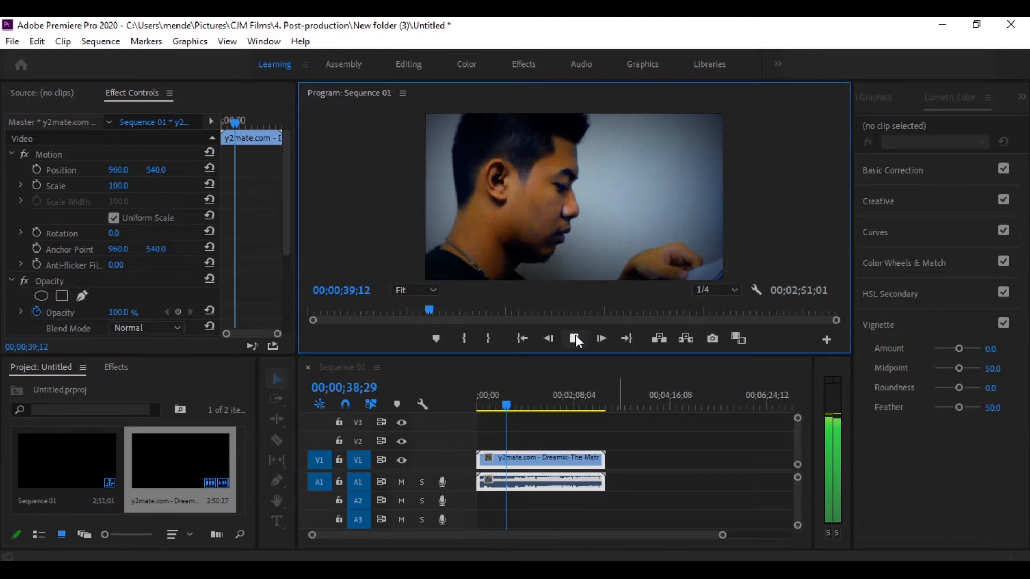
click(575, 339)
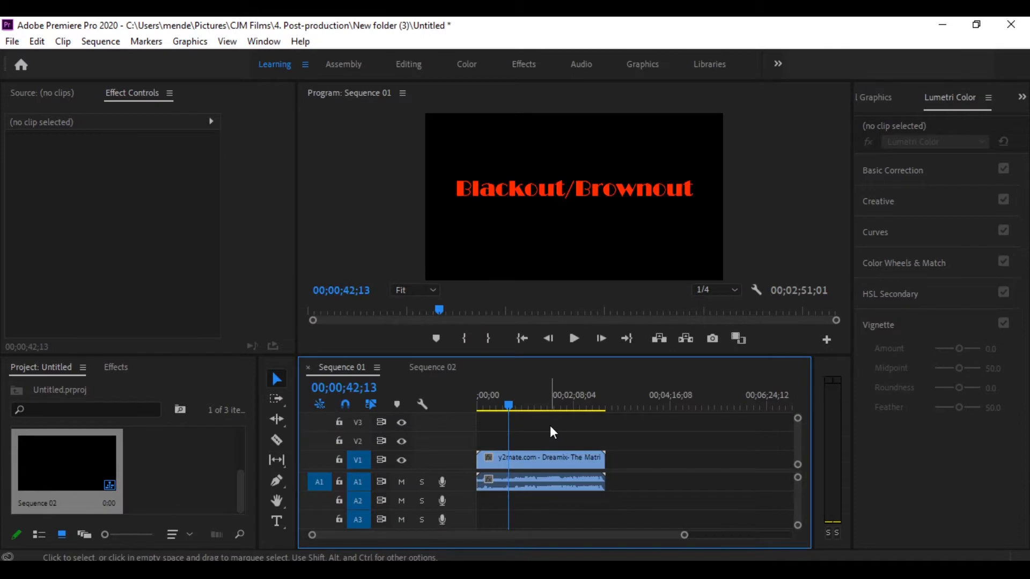
Replay the section before the dialogue and place the playhead at 00;00;39;17
click(499, 406)
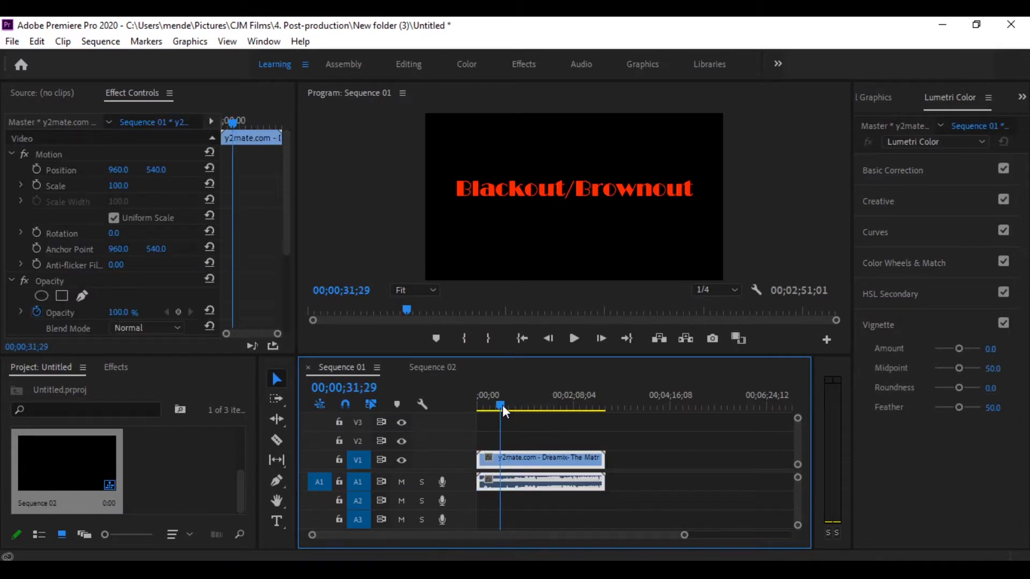
click(573, 338)
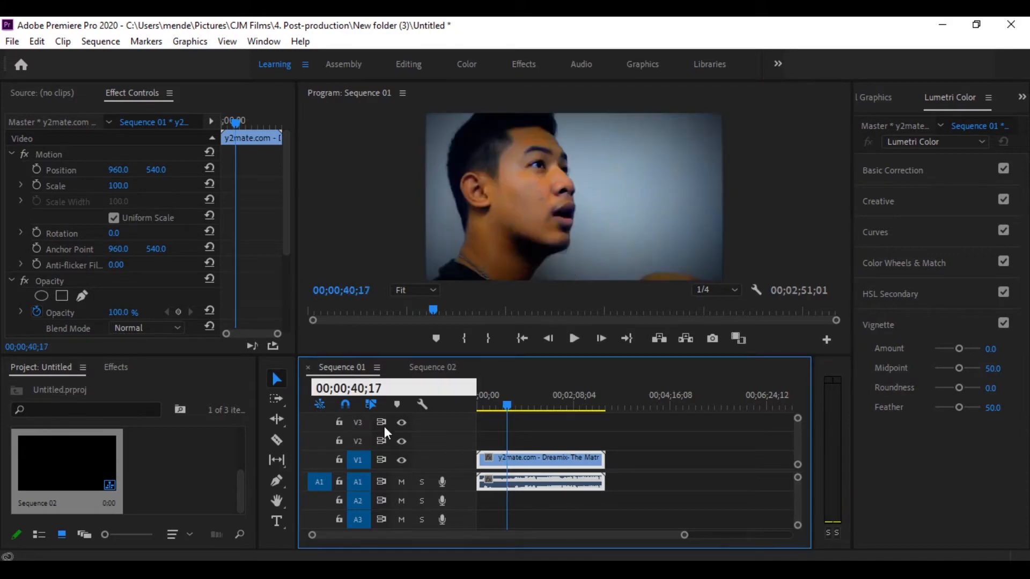
key(Return)
Create a captions item with the Open Captions standard, 29.97 fps Drop-Frame timebase and 1920 x 1080 frame size
right_click(181, 464)
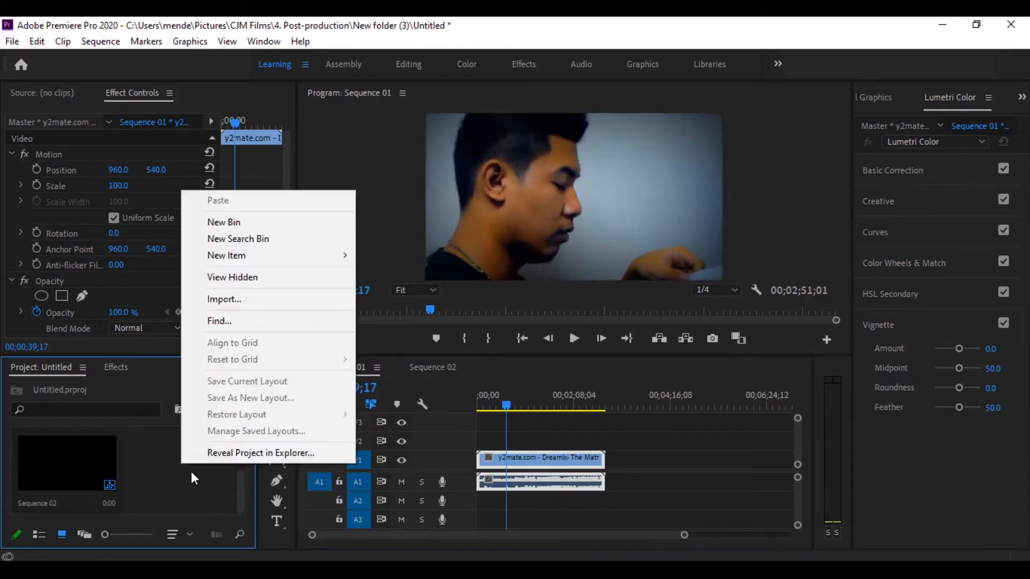
click(171, 498)
drag(257, 474, 379, 474)
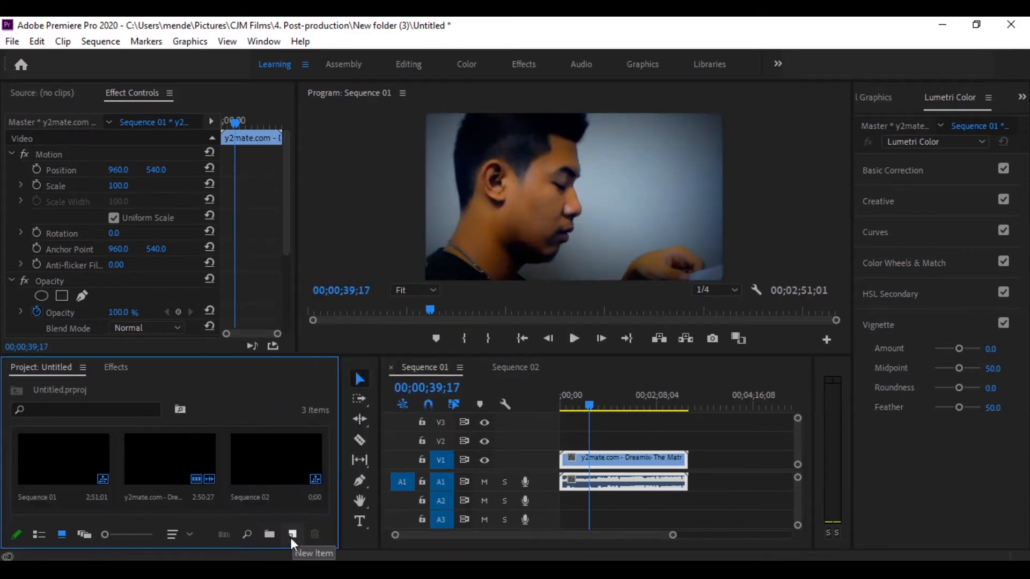
click(292, 534)
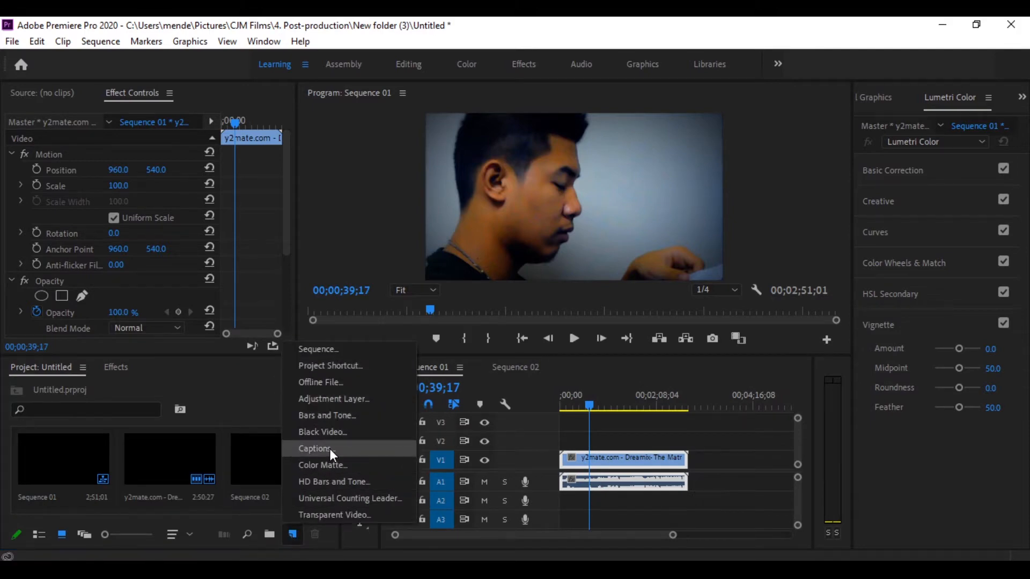
click(378, 456)
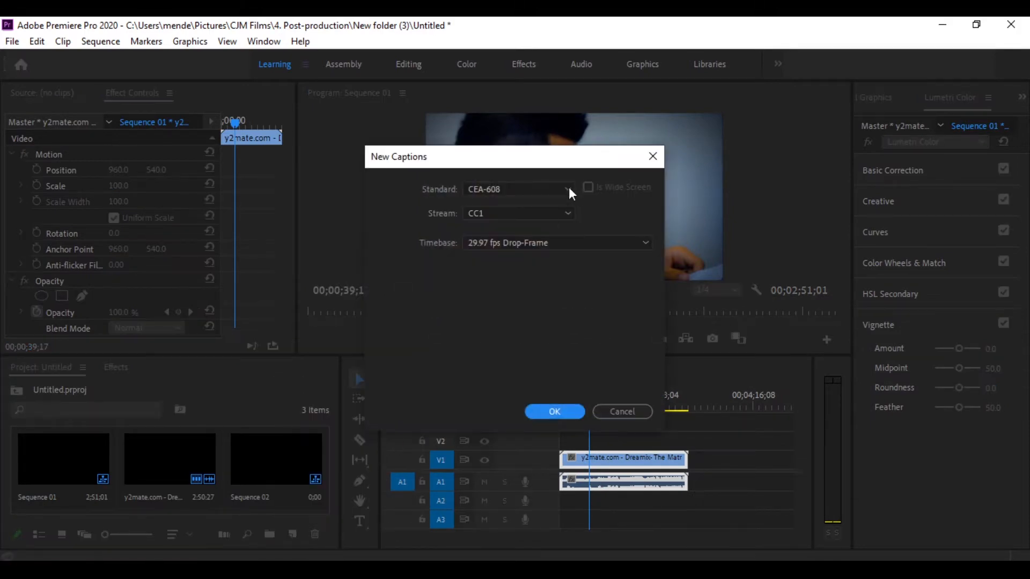
click(569, 189)
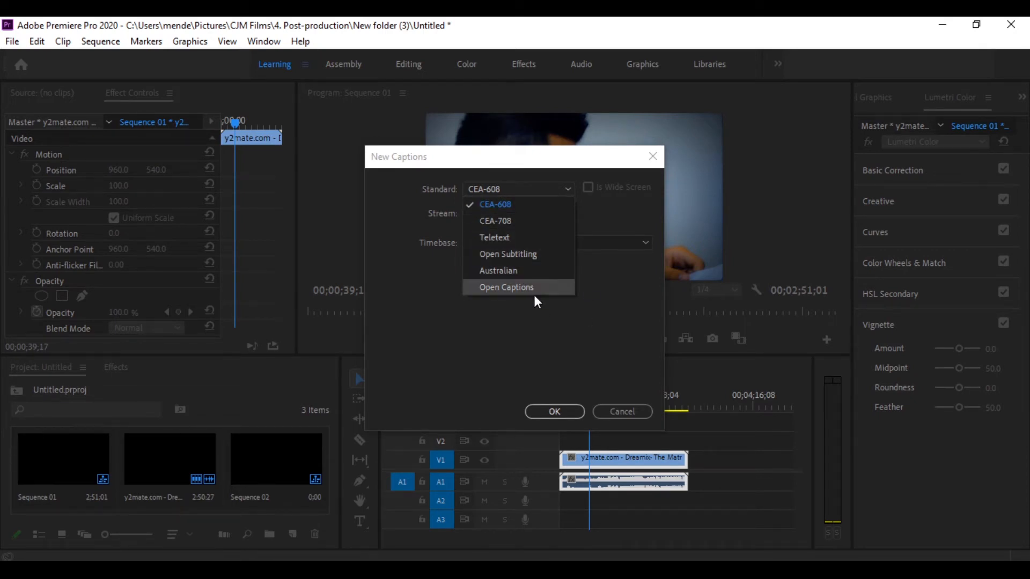
click(548, 288)
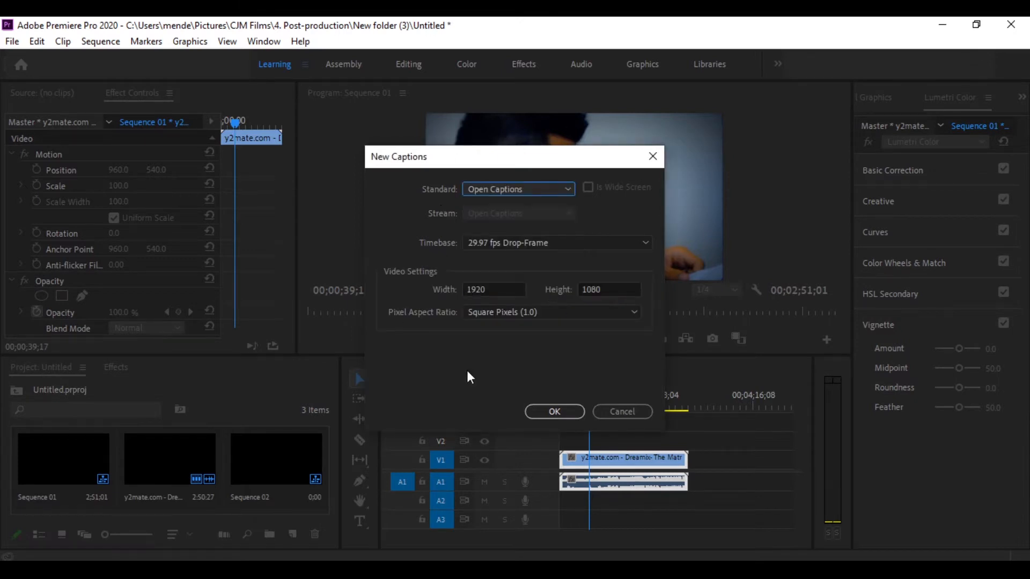
click(555, 412)
drag(378, 437, 296, 437)
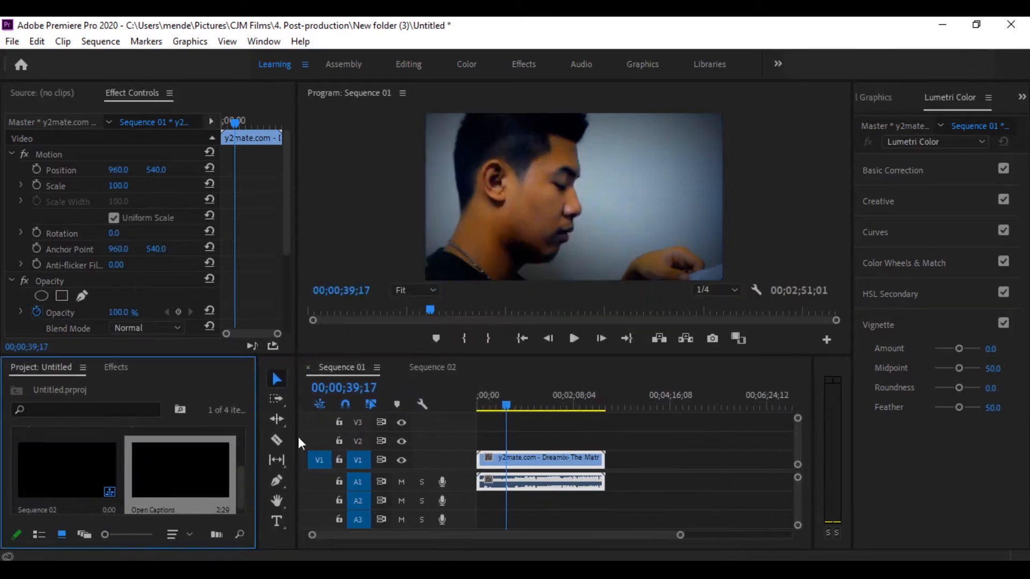
Place the Open Captions item on track V2 starting at 00;00;39;17 and extend it to the end of the video
drag(182, 473, 751, 446)
key(=)
key(=)
key(=)
scroll(680, 454, down, 3)
key(-)
key(=)
key(=)
key(=)
key(=)
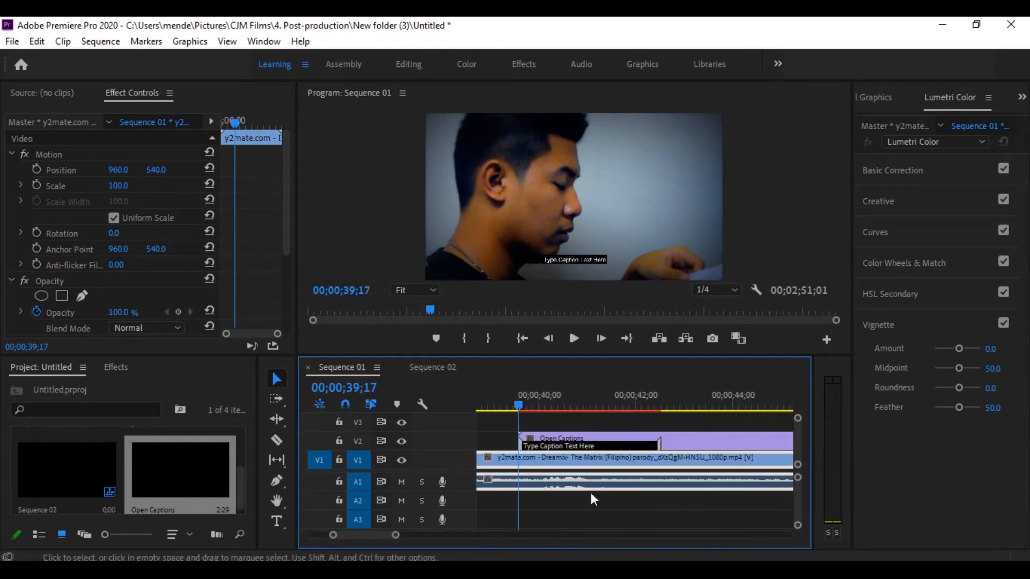
Open the caption clip for editing and replace its placeholder text with "Wala pa akong pera eh."
click(587, 447)
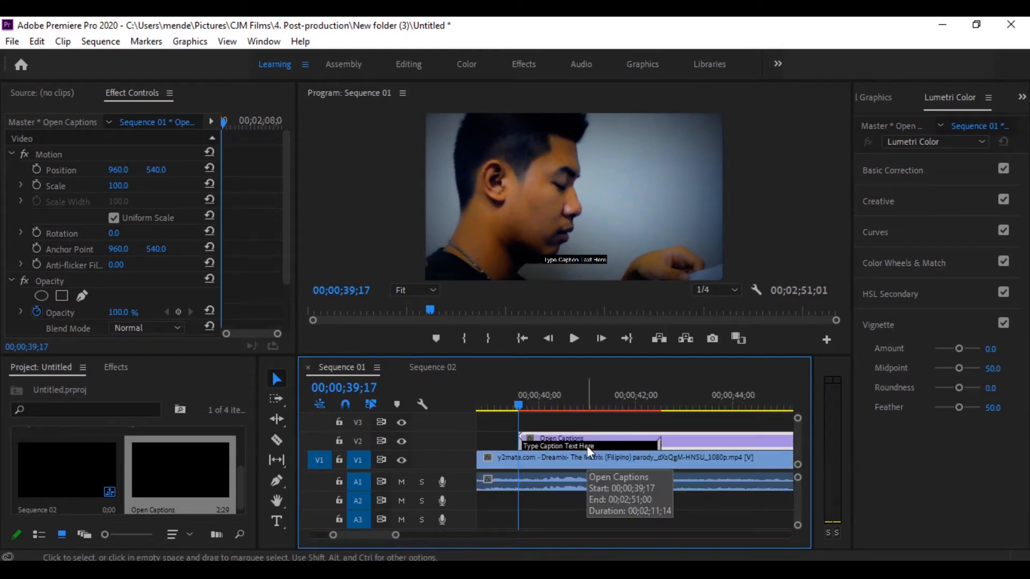
double_click(586, 446)
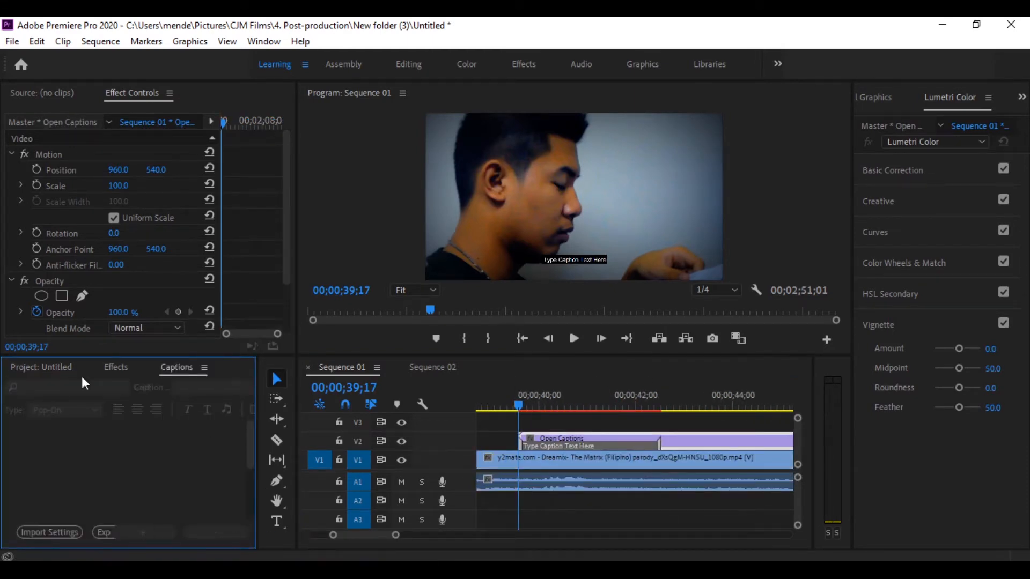
click(43, 366)
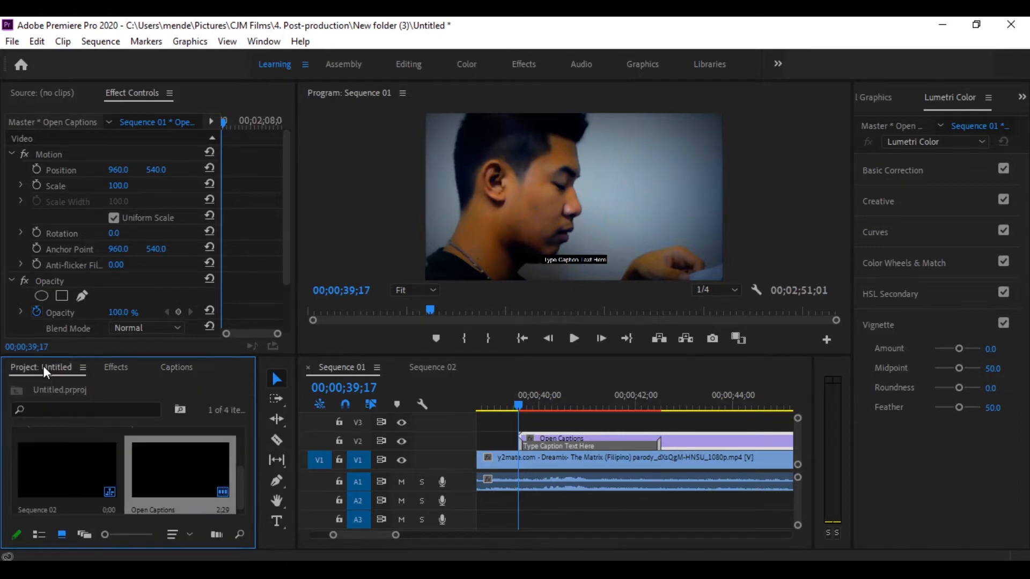
click(179, 367)
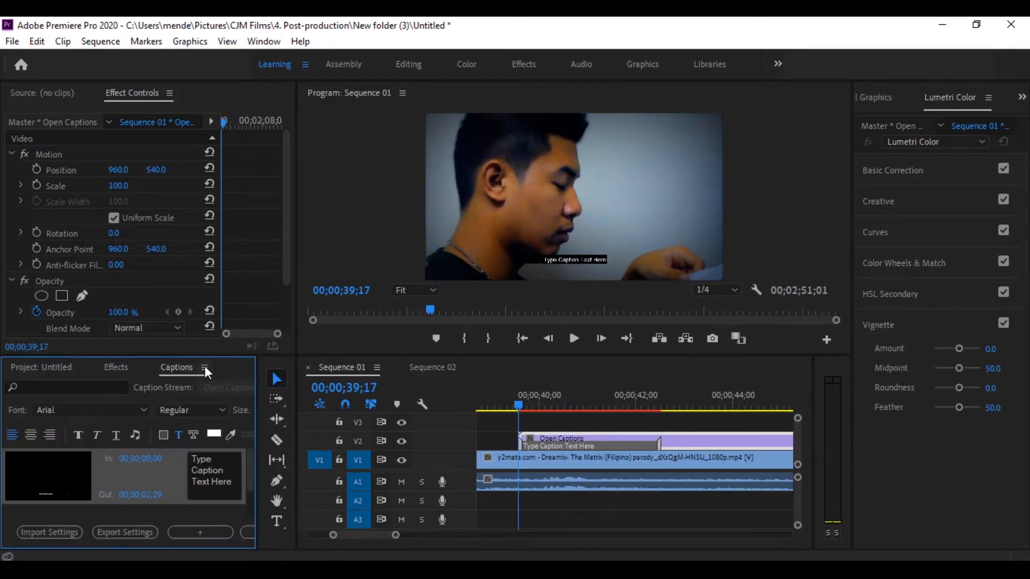
double_click(230, 489)
key(ctrl+a)
text(Wala pa akong pera eh.)
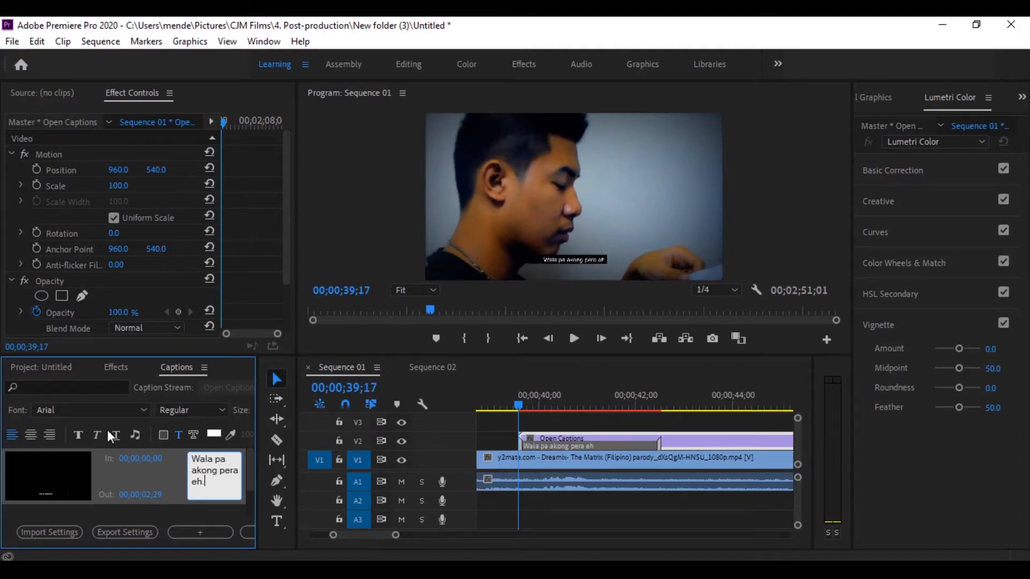
Widen the caption editing area and set the caption's background opacity to 0%
drag(257, 427, 454, 435)
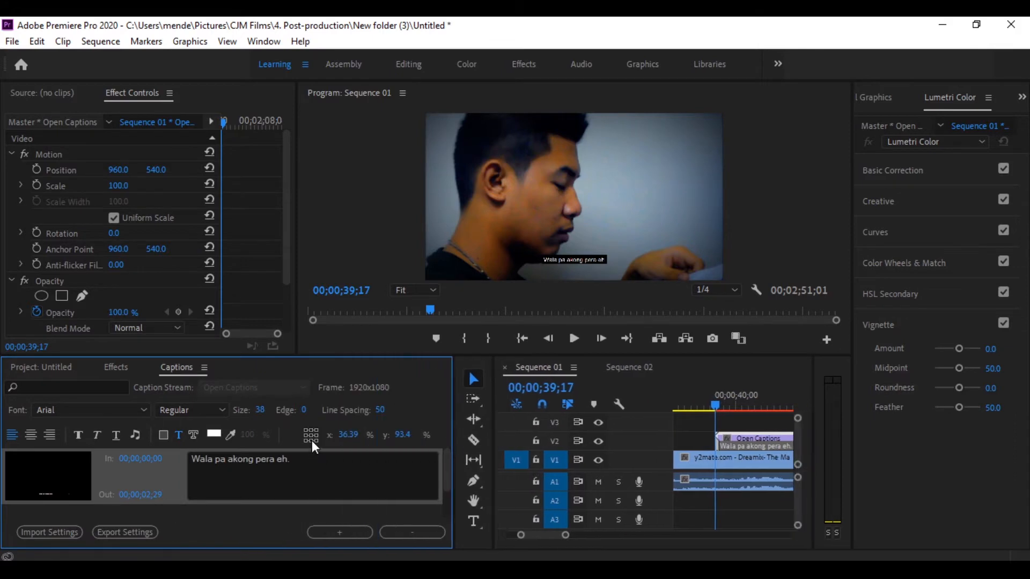
click(310, 456)
drag(242, 432, 204, 439)
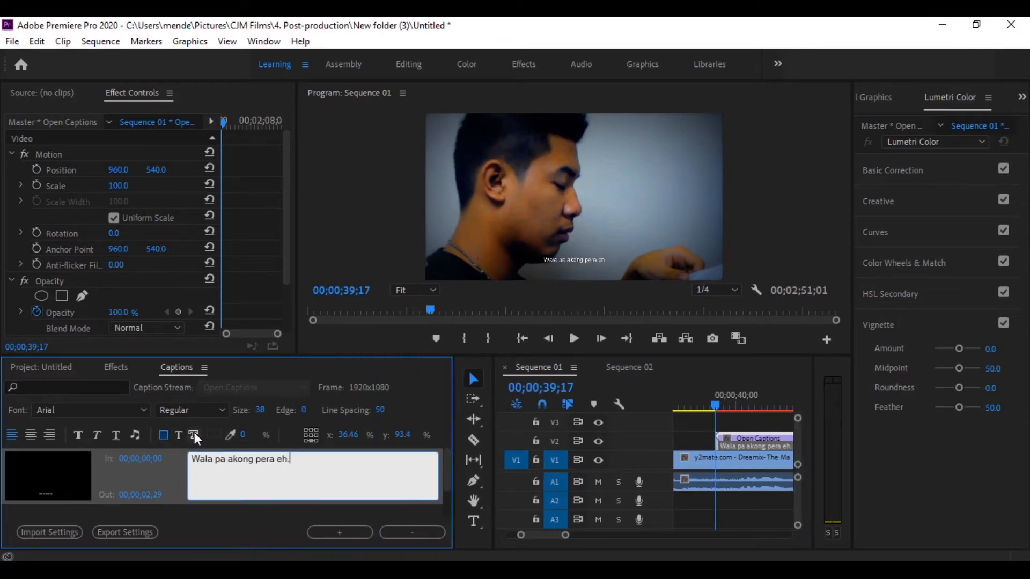
Give the caption text an edge of 8 and set the edge color to black
click(304, 410)
text(8)
key(Return)
click(213, 435)
click(538, 440)
click(684, 245)
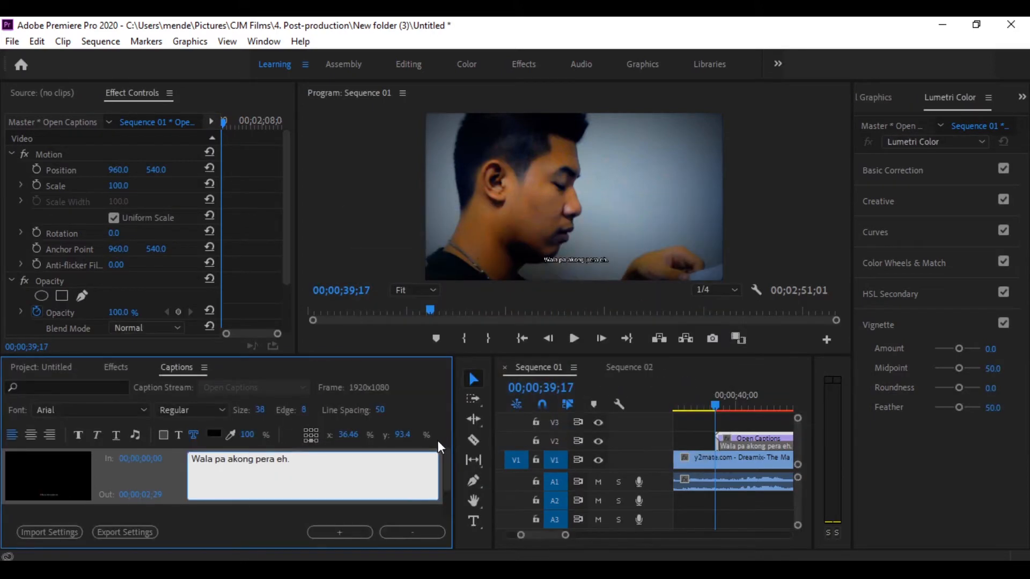
Magnify the program preview to 50% around the caption and try an edge of 5 on its text
click(424, 290)
click(416, 351)
drag(826, 190, 828, 252)
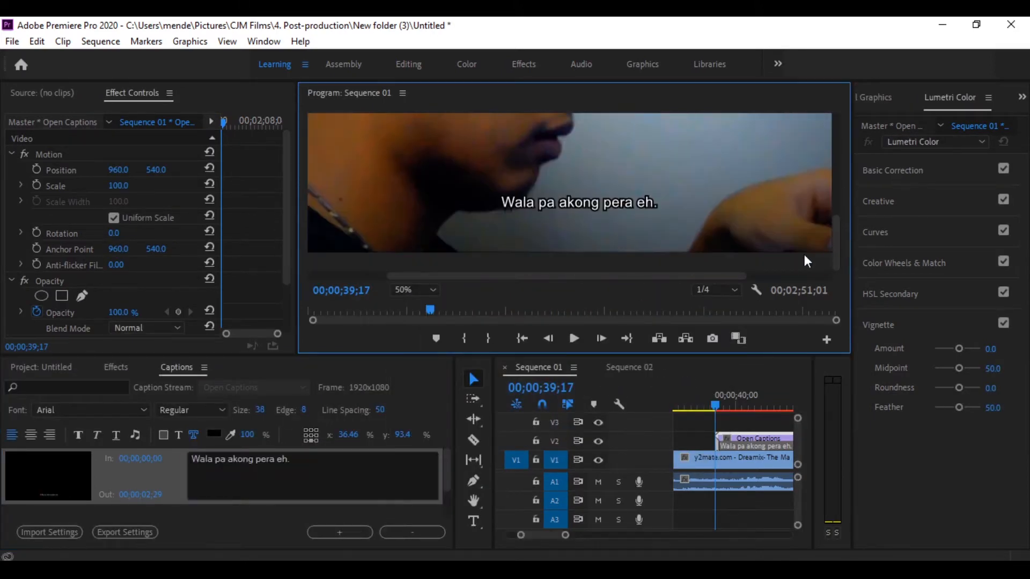
click(303, 409)
text(5)
click(416, 454)
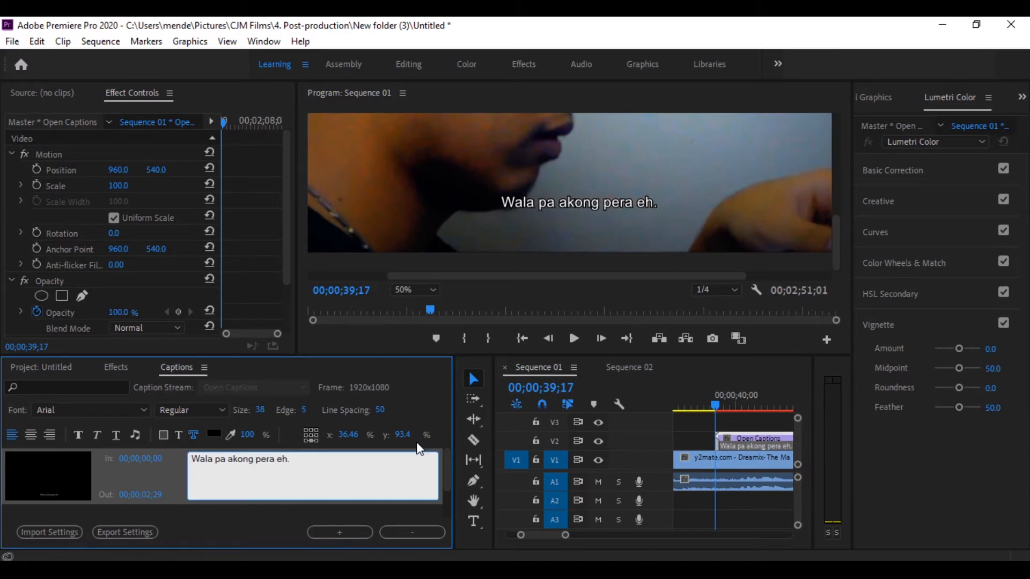
Set the caption text's edge to 7 and return the program preview to Fit
click(306, 409)
text(8)
text(7)
click(416, 455)
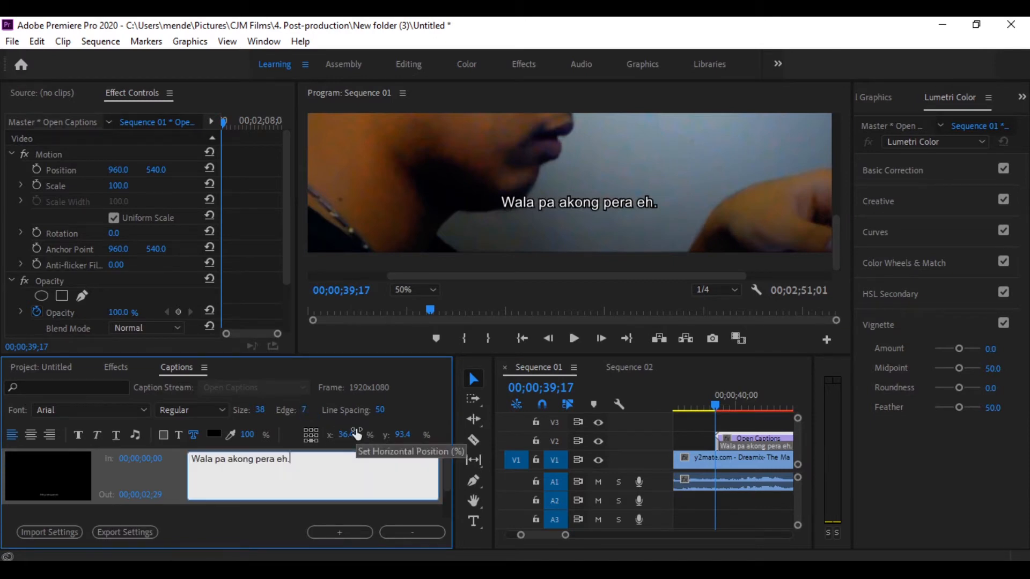
click(417, 290)
click(414, 305)
click(443, 487)
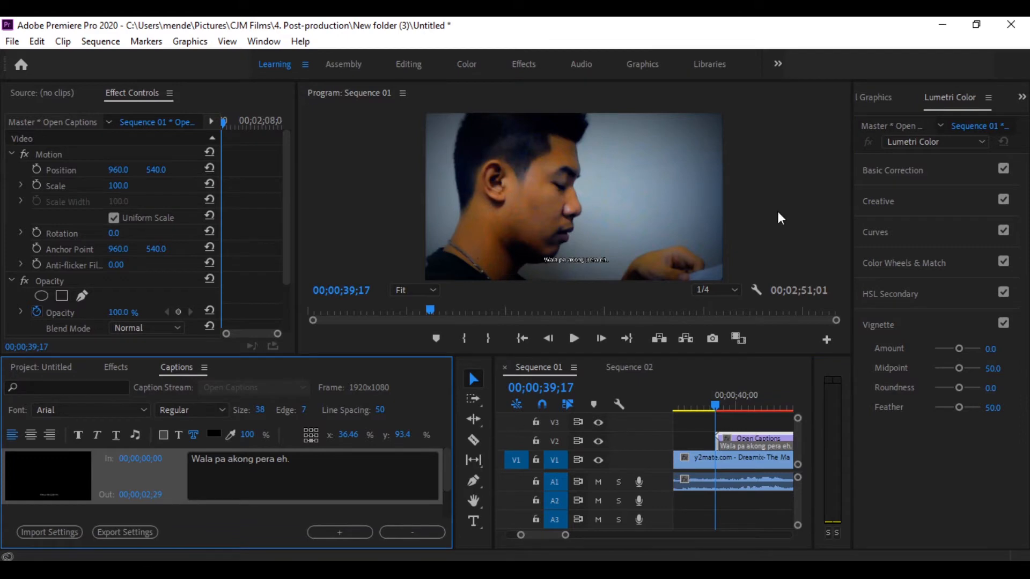
Enlarge the timeline area and play back the dialogue around the first caption from about 00;00;39;00
drag(492, 445, 297, 431)
scroll(715, 471, down, 2)
scroll(622, 435, up, 3)
click(540, 402)
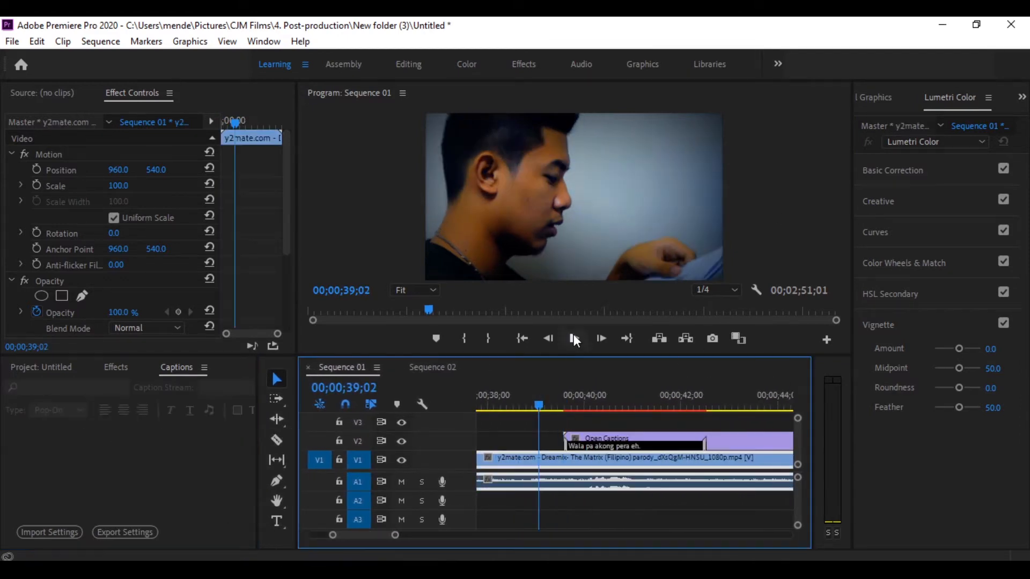
click(573, 338)
click(529, 402)
click(573, 340)
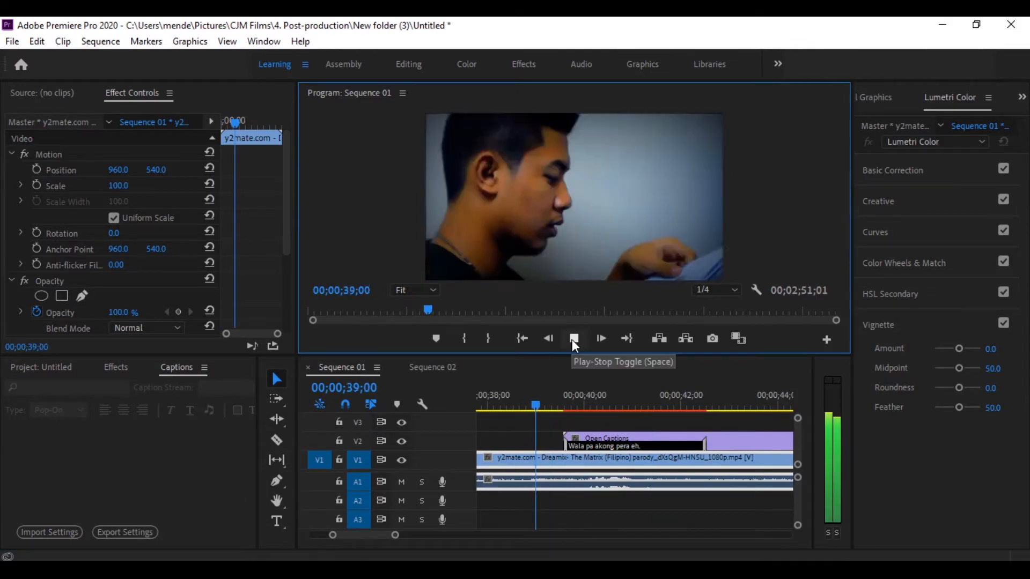
click(573, 341)
Trim the end of the first caption to 00;00;41;00 in the timeline
click(425, 387)
text(4100)
key(Return)
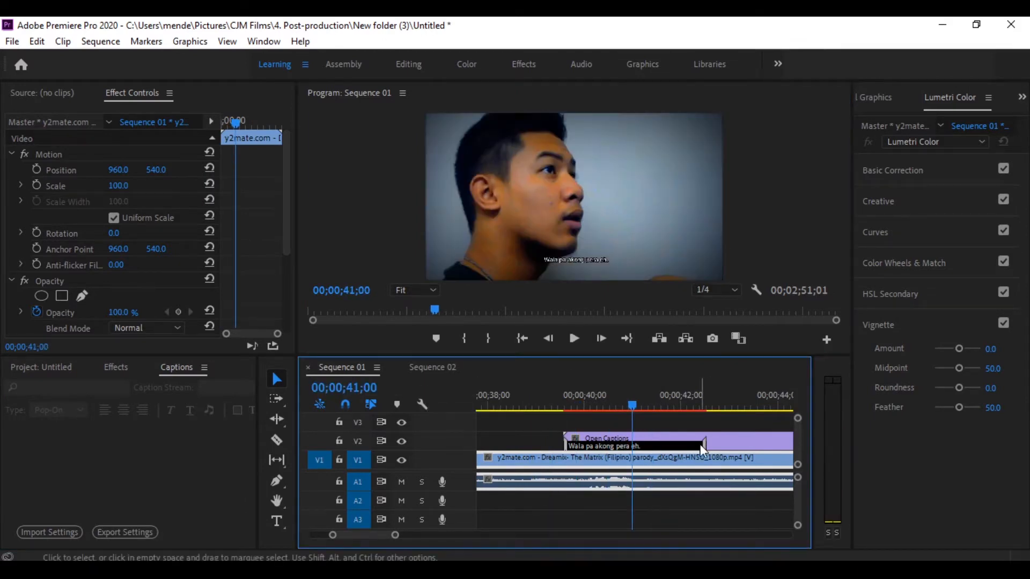
click(702, 446)
drag(702, 445, 633, 446)
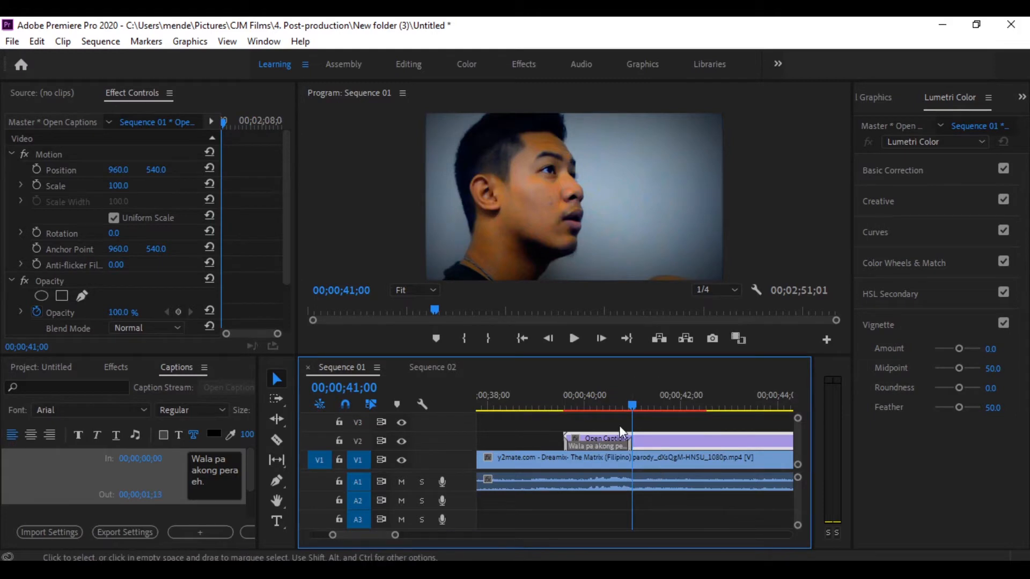
Play on to the next spoken line, place the playhead at 00;01;04;12 and add a second caption block
key(space)
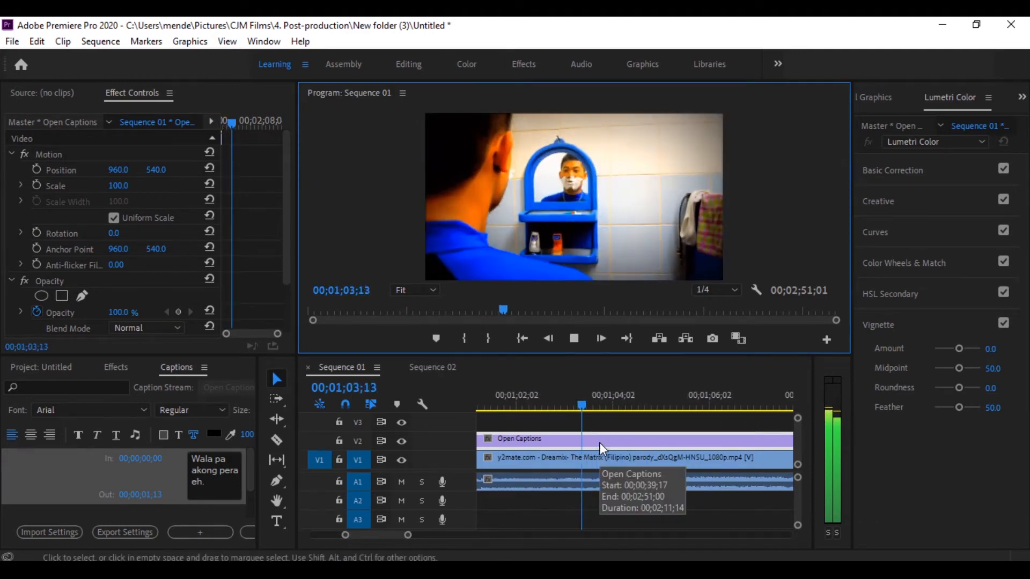
click(575, 339)
click(360, 391)
key(BackSpace)
text(4)
key(Return)
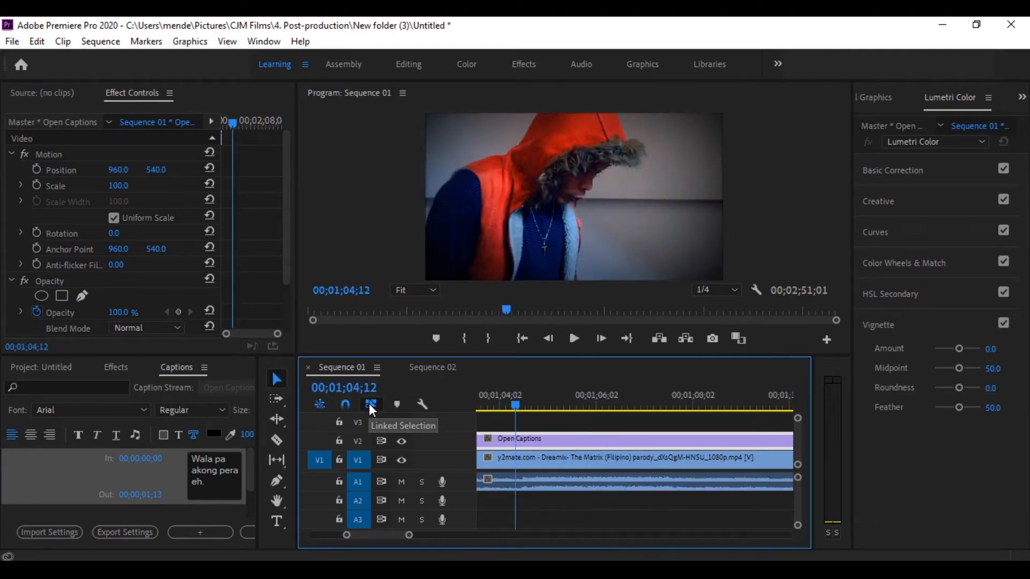
click(202, 535)
scroll(536, 482, up, 3)
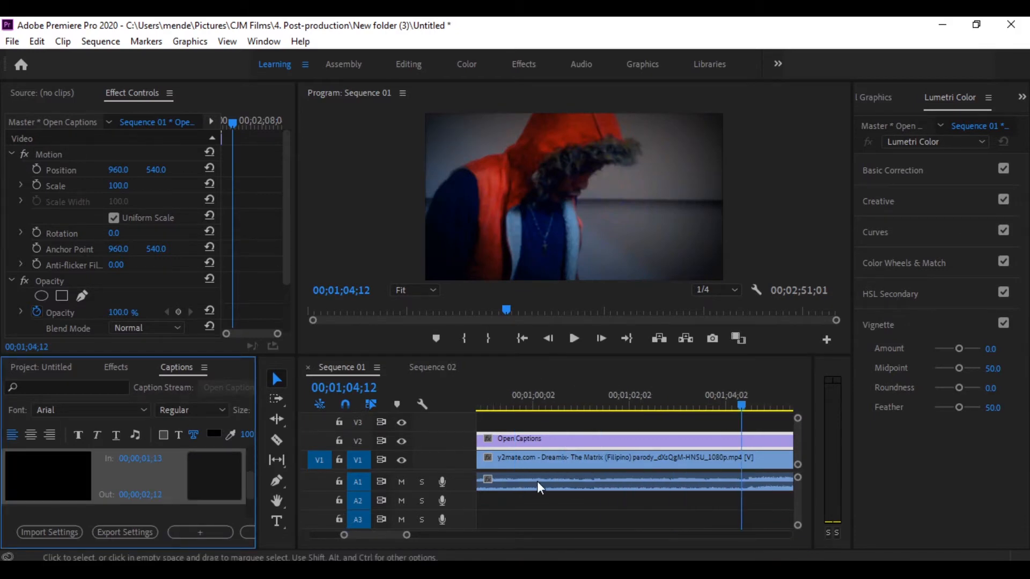
Move the new blank caption block along the Open Captions clip so it starts at 00;01;04;12
click(595, 426)
scroll(521, 451, down, 4)
click(537, 444)
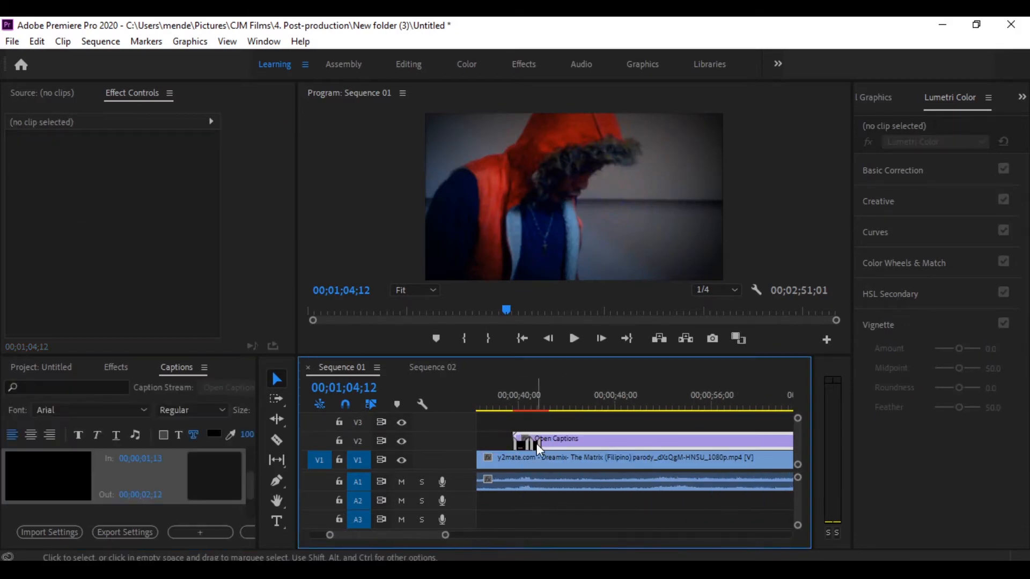
drag(536, 444, 775, 448)
scroll(774, 454, down, 4)
drag(548, 446, 604, 445)
key(=)
key(=)
key(=)
drag(679, 444, 587, 445)
Play through the spoken line and extend the end of the second caption to 00;01;08;00
click(574, 337)
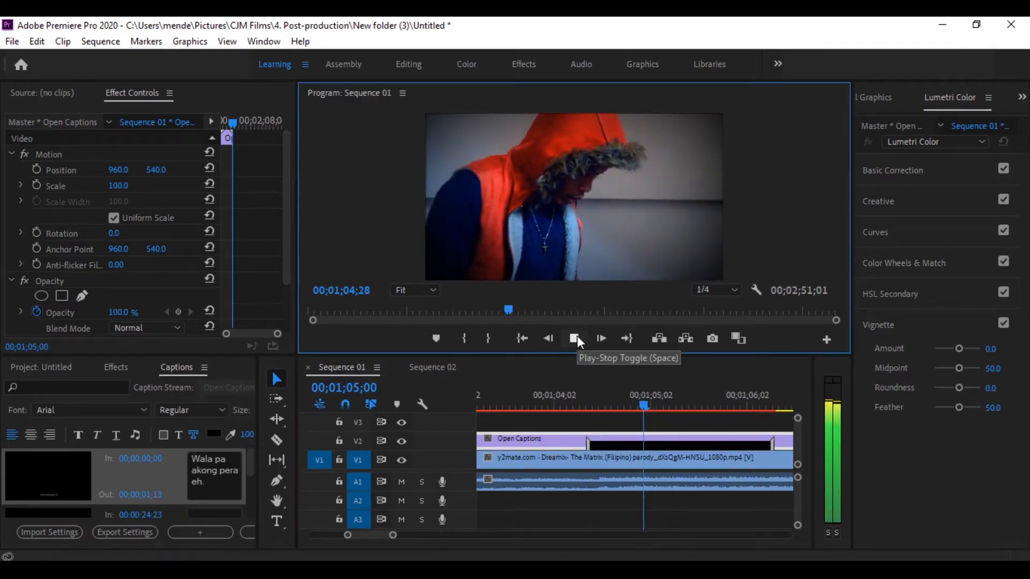
click(577, 339)
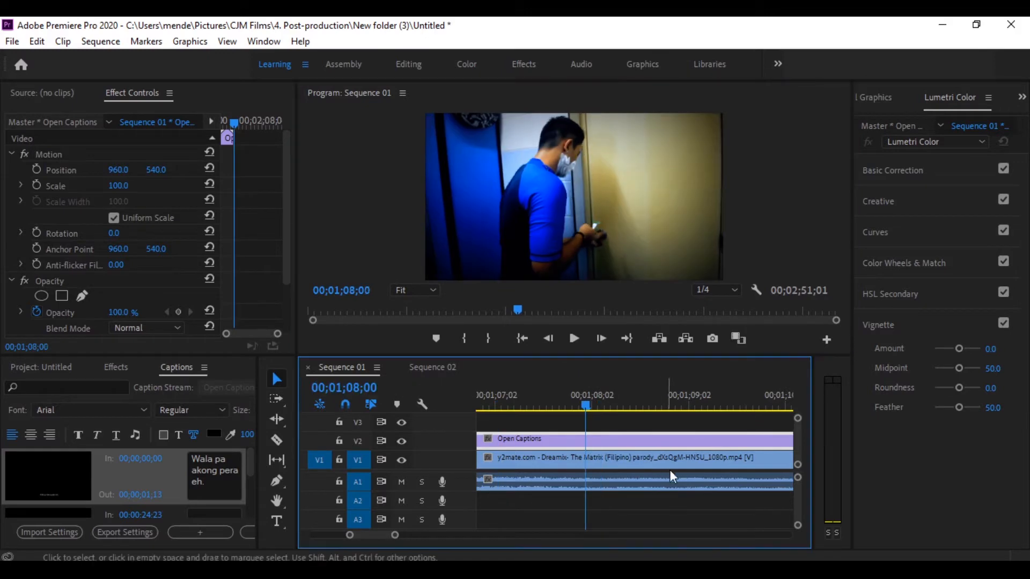
drag(534, 447, 698, 448)
key(minus)
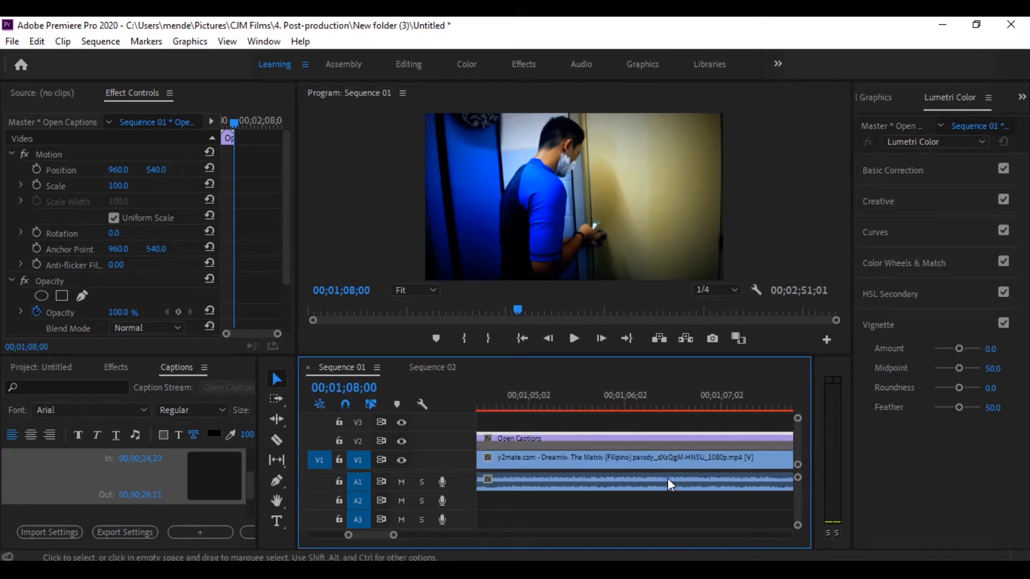
Enter "Naranasan mo na bang pumunta sa isang lugar na hindi mo pa nakikita?" as the second caption's text
click(214, 476)
text(Naranasan mo na bang pumunta sa )
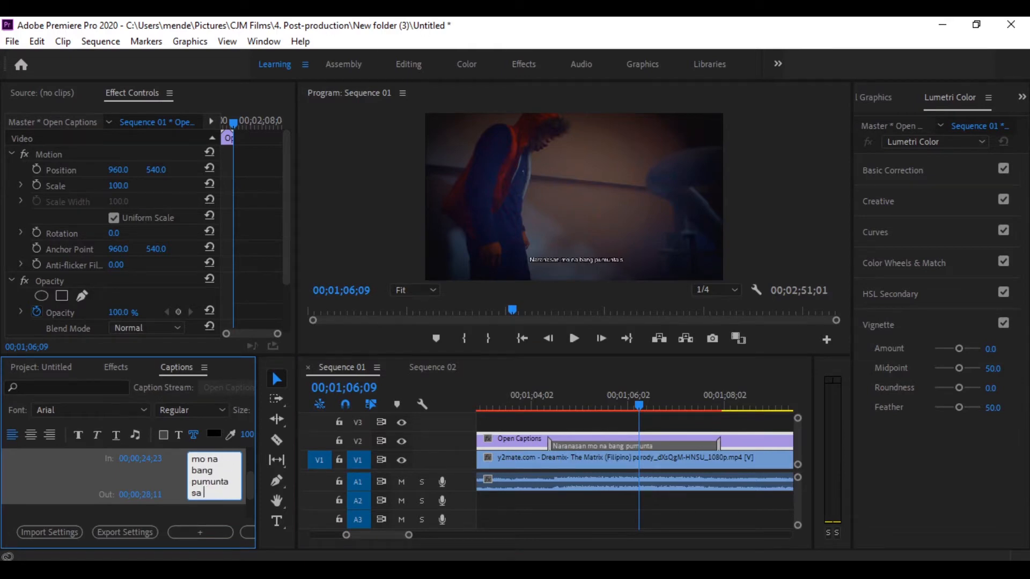
text(isang lugar na hindi mo pa nakikita?)
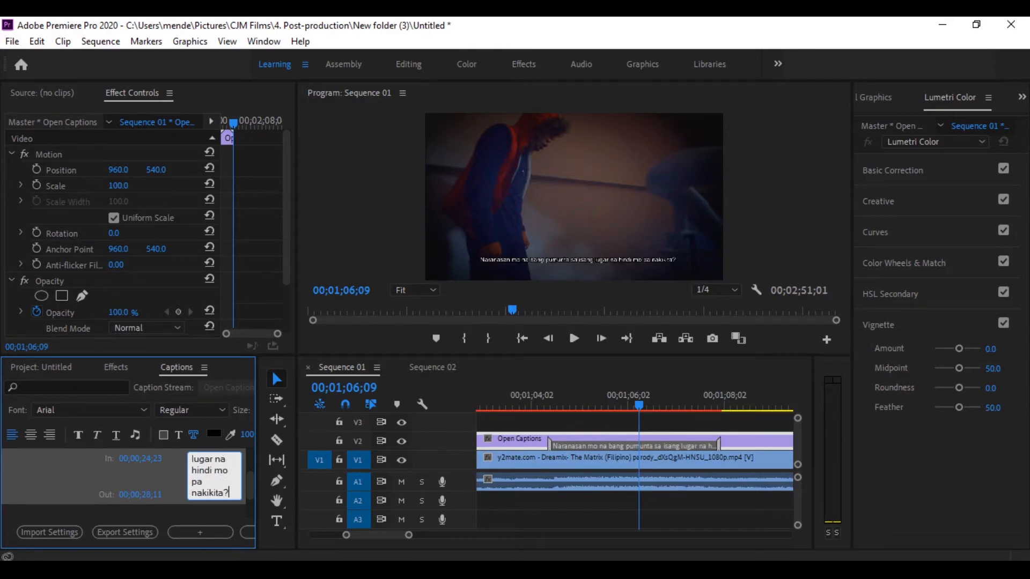
Play on to the next spoken line and place a third blank caption block starting at 00;01;10;21
click(532, 401)
click(573, 339)
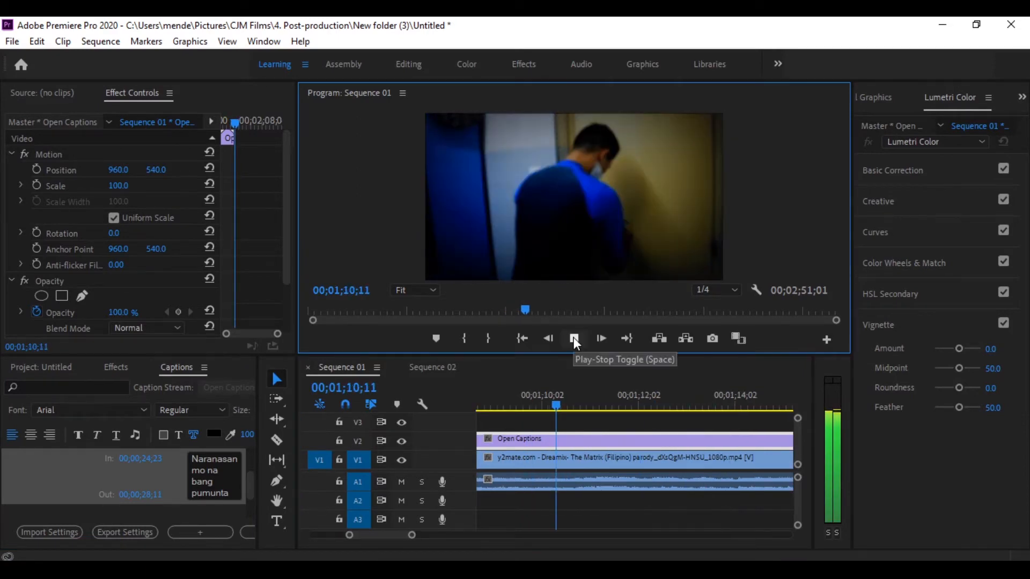
click(574, 338)
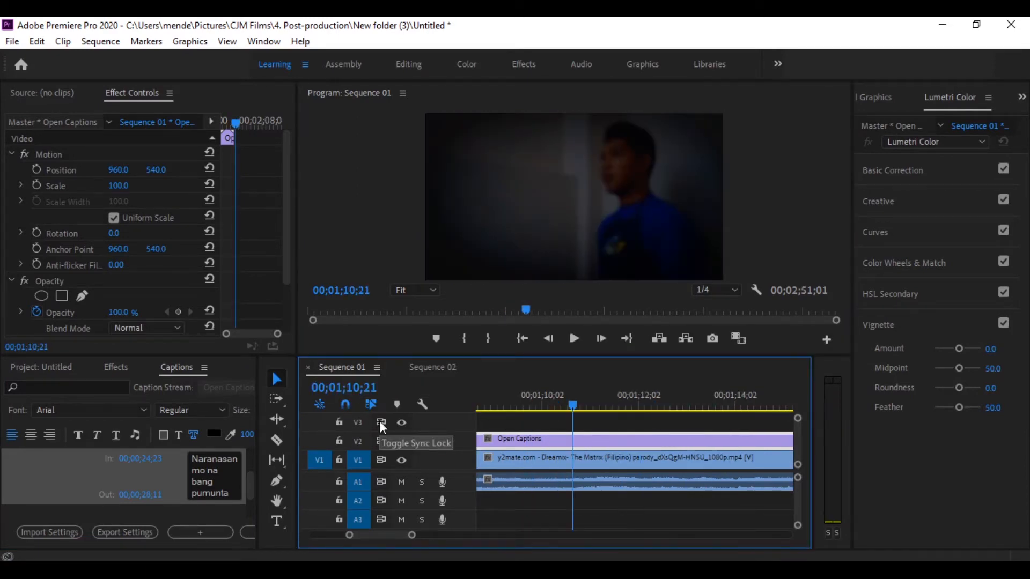
scroll(562, 501, up, 1)
drag(540, 445, 678, 442)
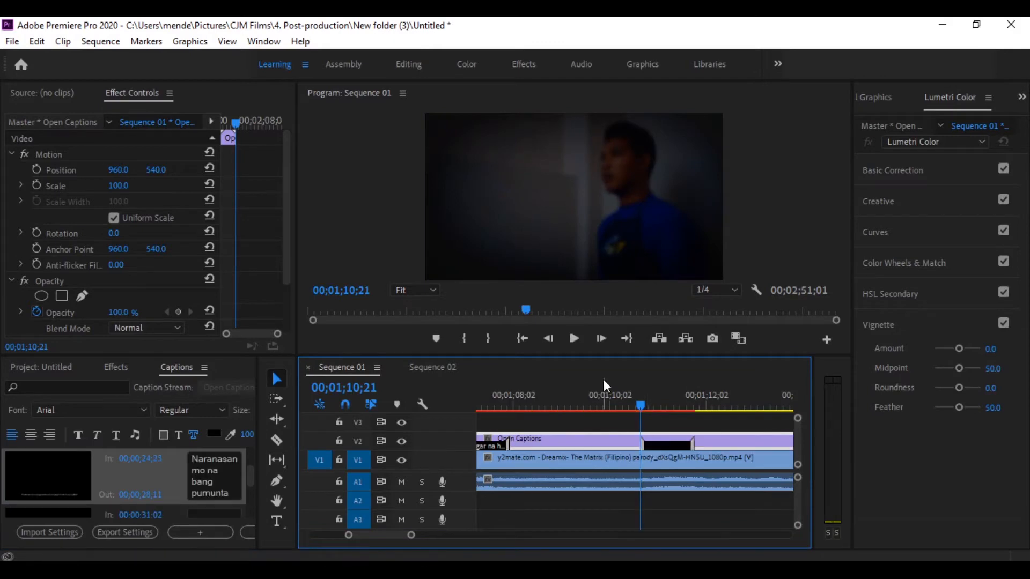
Play through the line under the third caption and extend the caption's end to 00;01;12;00
scroll(603, 380, down, 2)
click(573, 339)
click(573, 339)
click(504, 398)
click(571, 341)
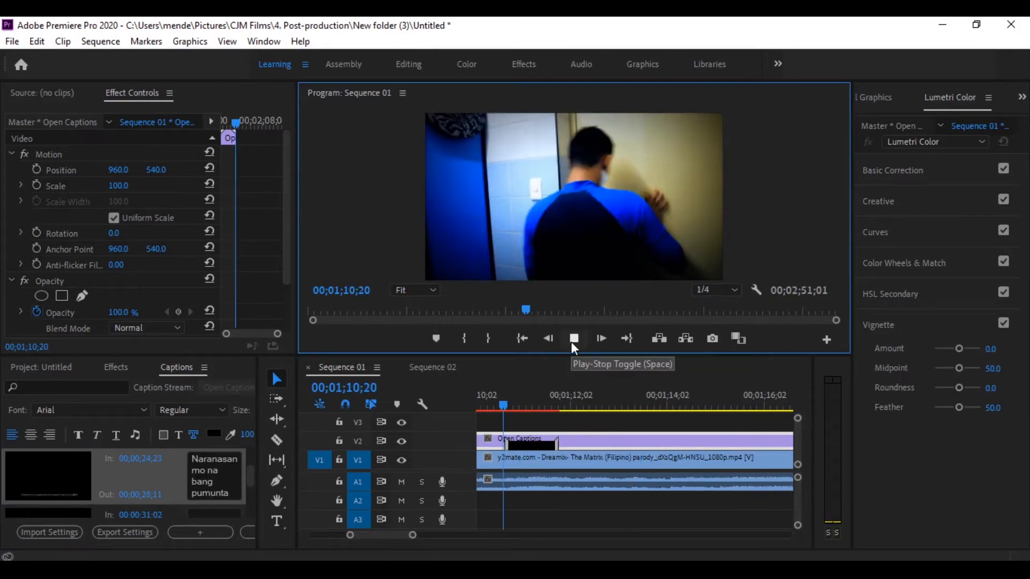
click(412, 386)
text(00)
key(Return)
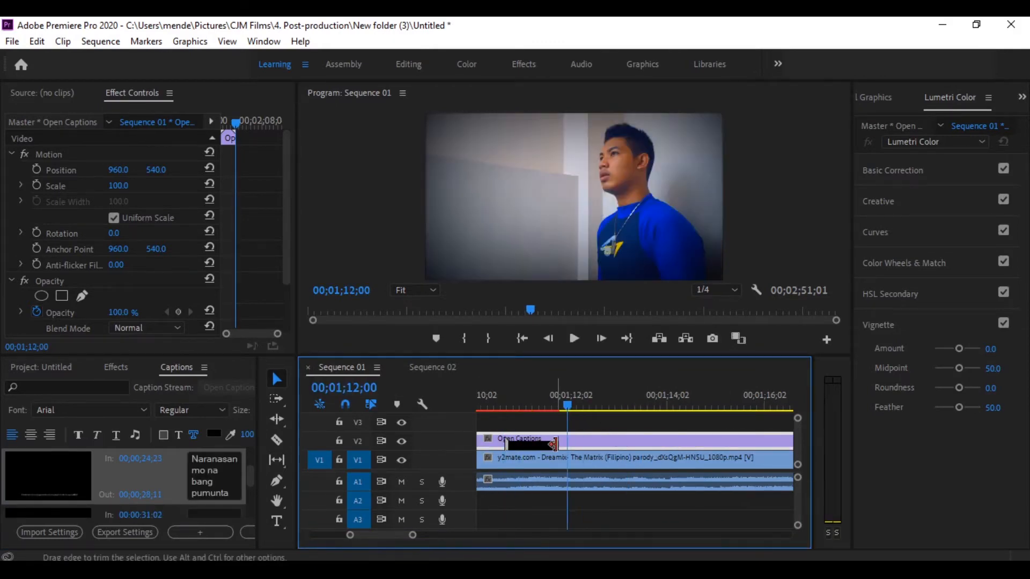
drag(557, 444, 566, 444)
Enter "Bakit, ikaw?" as the third caption's text
click(542, 405)
click(216, 475)
text(, ikaw?)
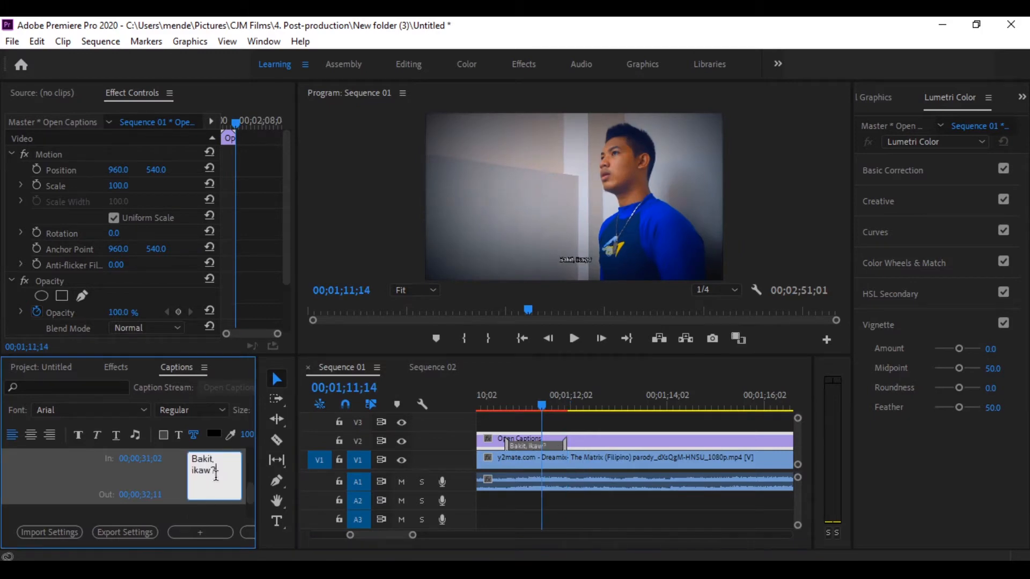
Add a fourth caption block at the next spoken line and move it to start at 00;01;14;29
click(573, 339)
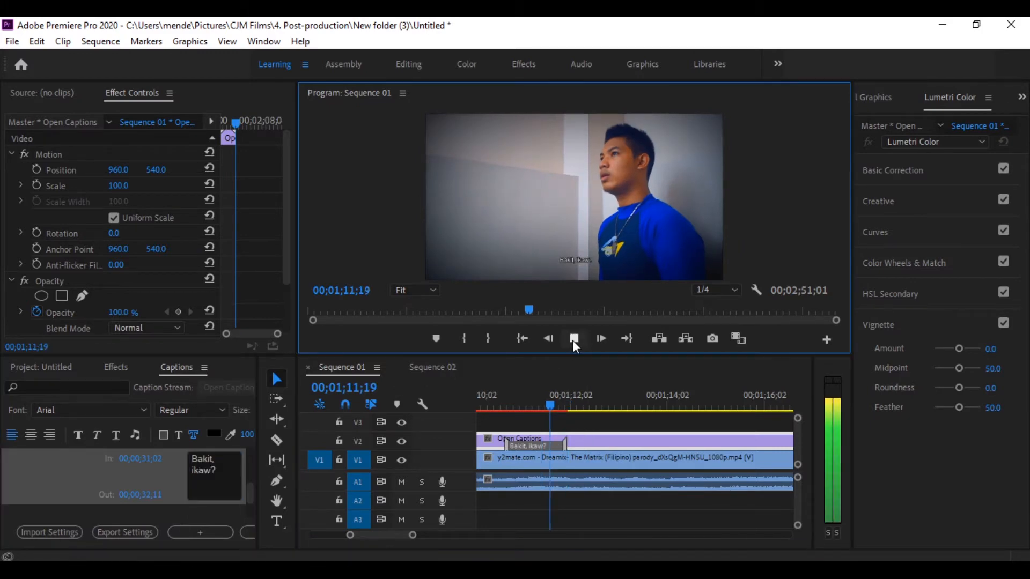
click(573, 341)
click(362, 388)
key(BackSpace)
text(4)
key(Return)
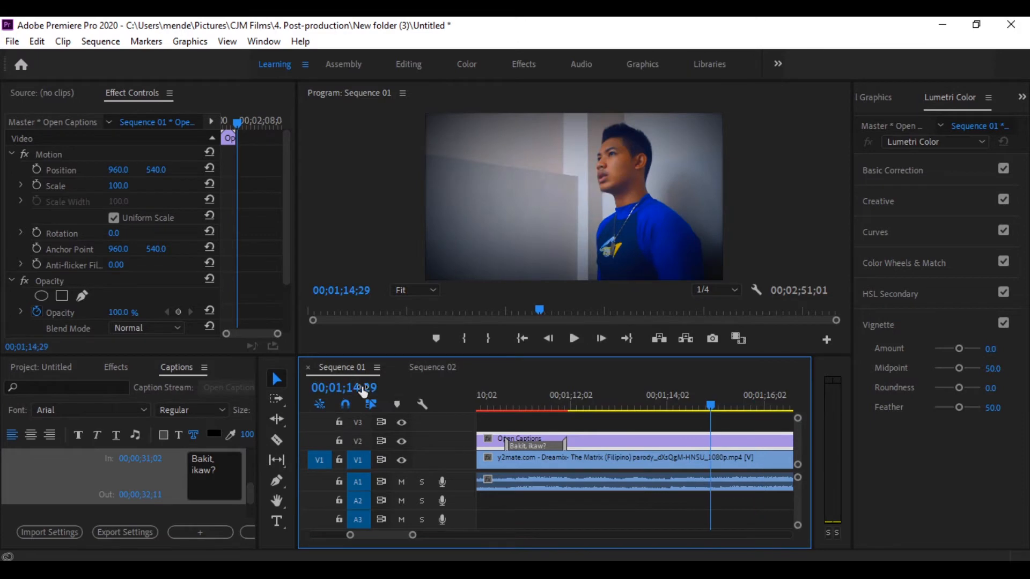
scroll(352, 491, down, 1)
click(200, 533)
click(553, 447)
drag(551, 446, 668, 445)
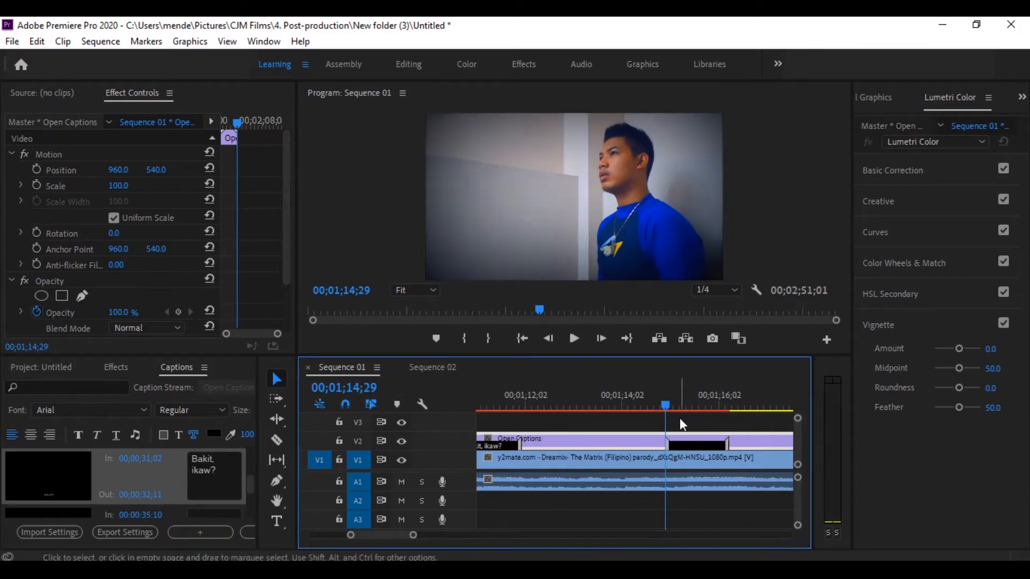
Play through the line under the fourth caption and extend the caption's end to 00;01;17;00
scroll(679, 417, down, 1)
click(576, 338)
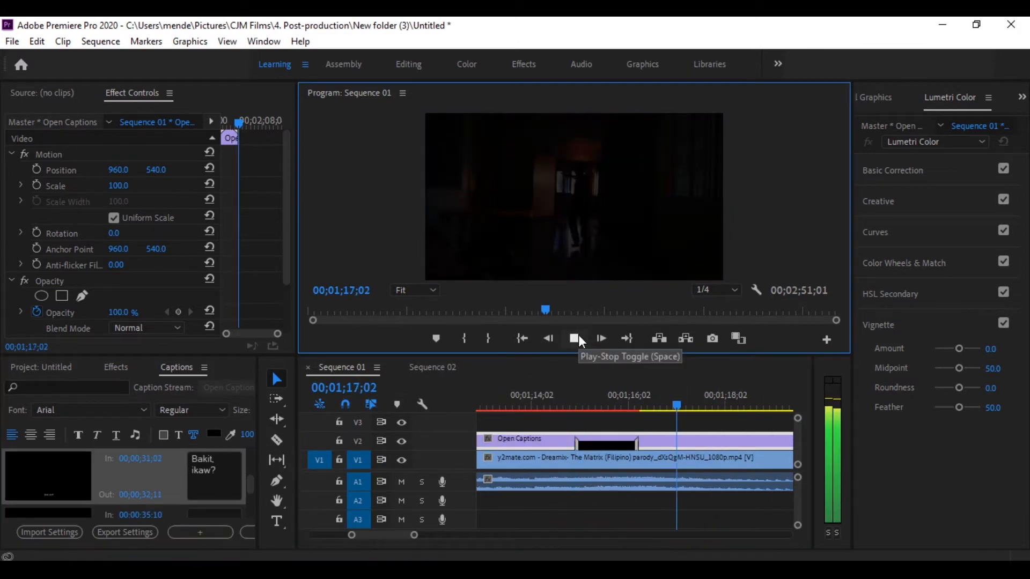
click(578, 338)
click(370, 387)
click(416, 387)
key(BackSpace)
key(BackSpace)
text(00)
key(Return)
drag(637, 445, 672, 445)
Enter "Naranasan mo na bang ma-lock sa CR?" as the fourth caption's text
scroll(234, 462, down, 1)
click(234, 462)
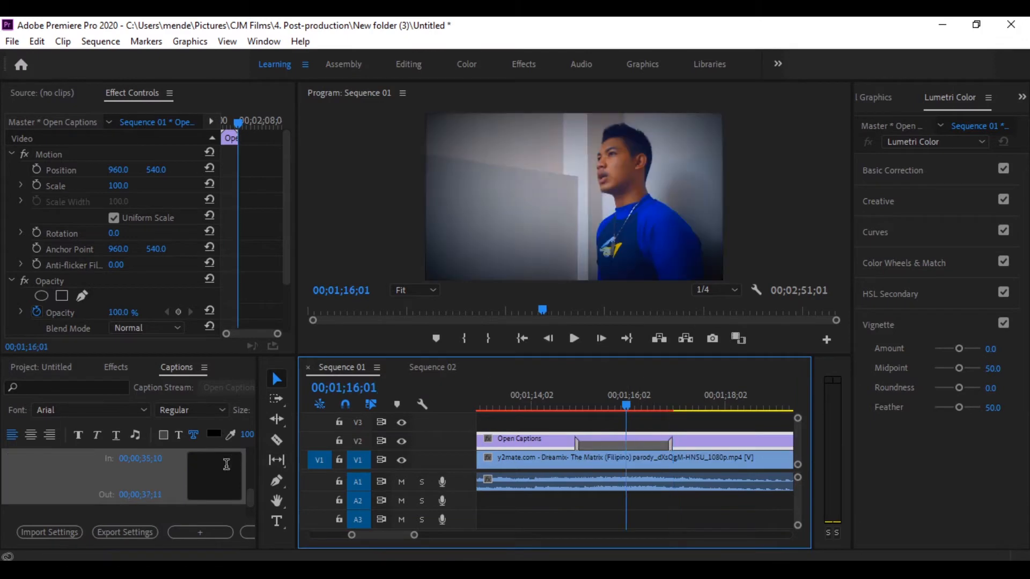
text(Naranasan mo na bang ma-)
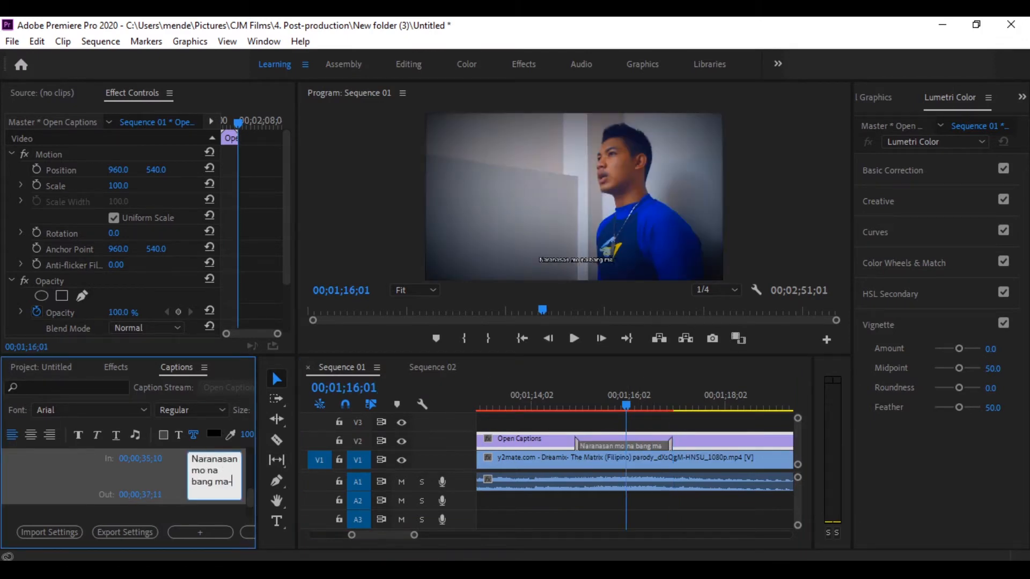
text(lock sa CR?)
Play back the fourth caption, continue to the next spoken line and place the playhead at 00;01;33;09
click(541, 405)
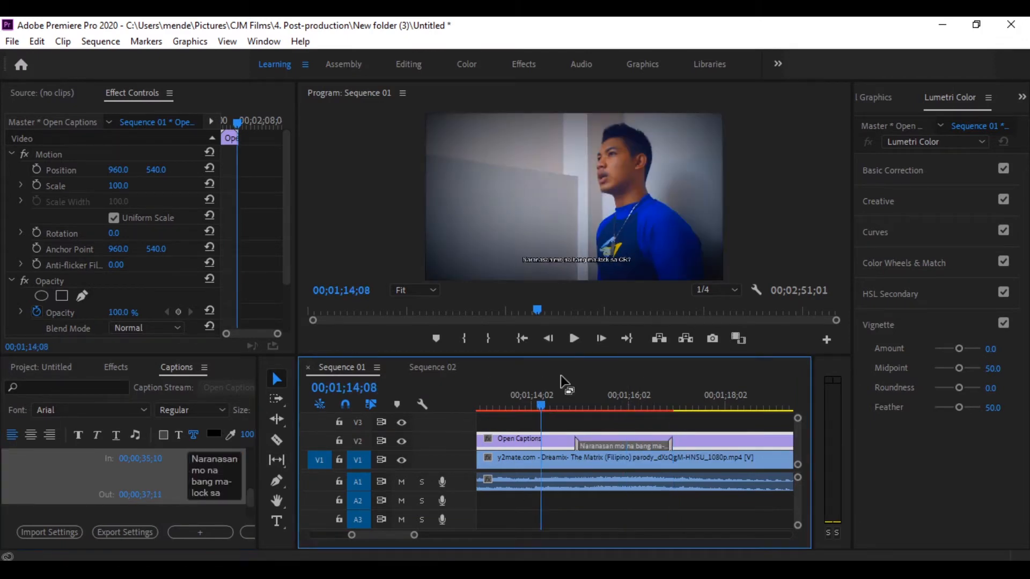
click(576, 339)
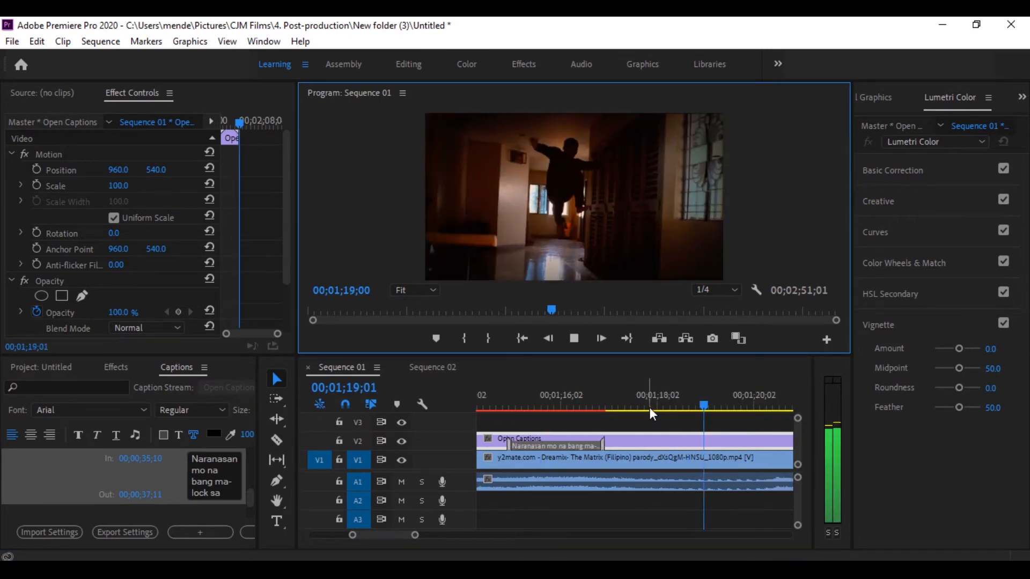
click(667, 421)
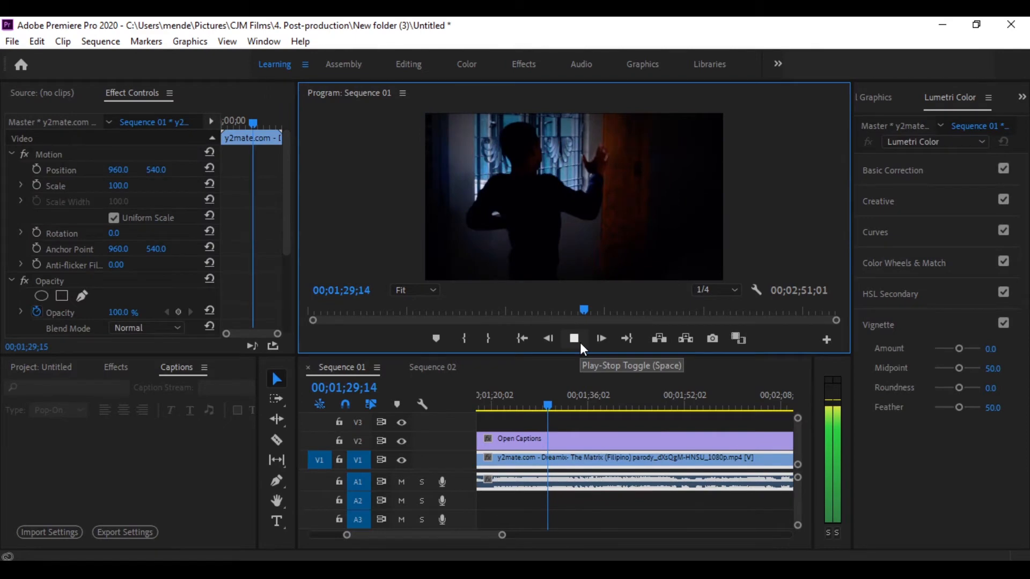
click(363, 388)
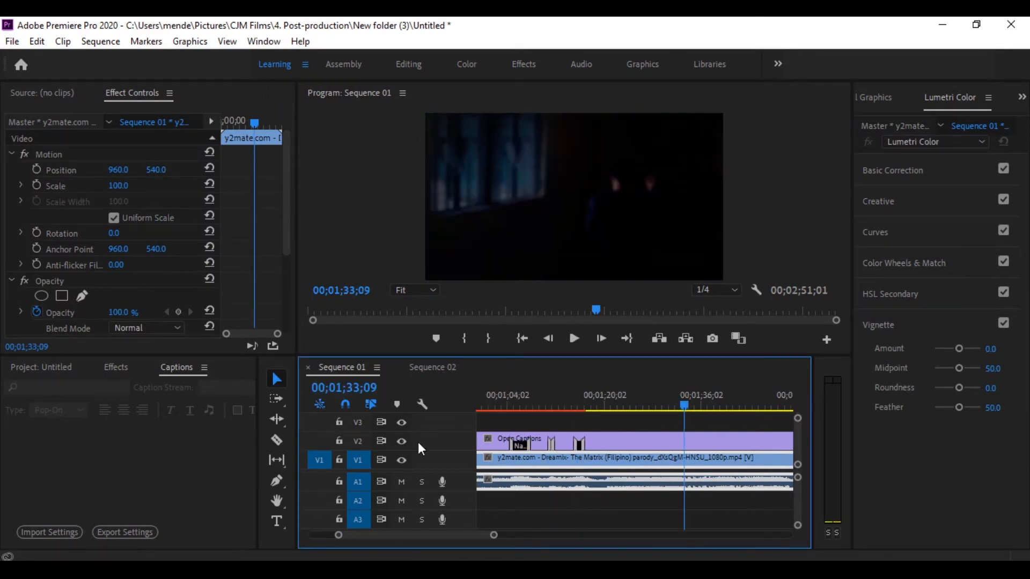
Add a fifth blank caption block and move it along the Open Captions clip to start at 00;01;33;09
click(616, 440)
click(603, 419)
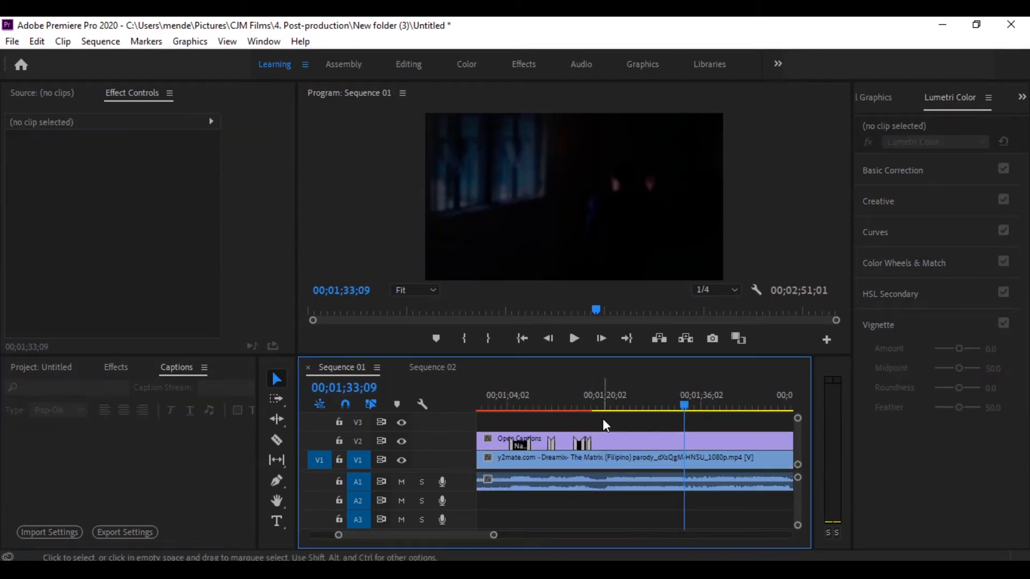
scroll(592, 438, up, 3)
drag(609, 445, 738, 446)
key(ctrl+z)
click(609, 448)
drag(612, 448, 753, 449)
scroll(697, 451, down, 3)
click(509, 448)
drag(509, 447, 766, 446)
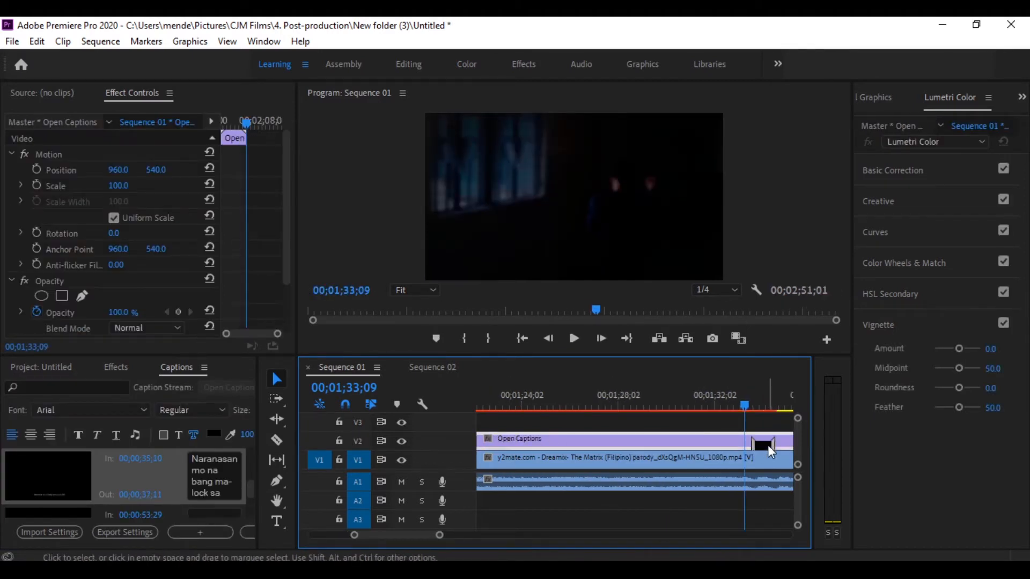
scroll(764, 445, down, 2)
drag(596, 445, 589, 446)
Play through the line under the fifth caption and extend the caption's end to 00;01;35;20
click(573, 340)
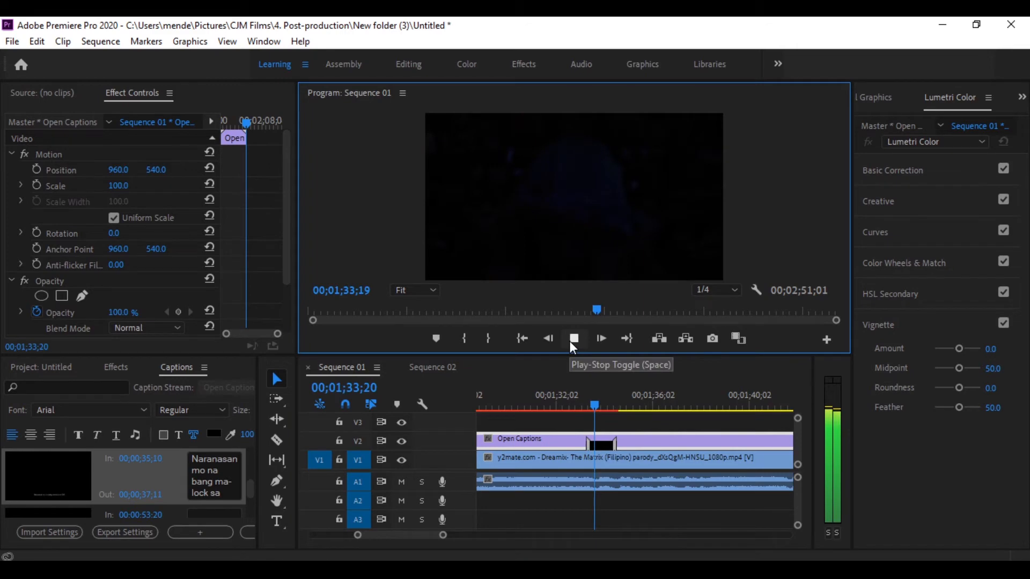
click(572, 341)
click(570, 398)
click(574, 337)
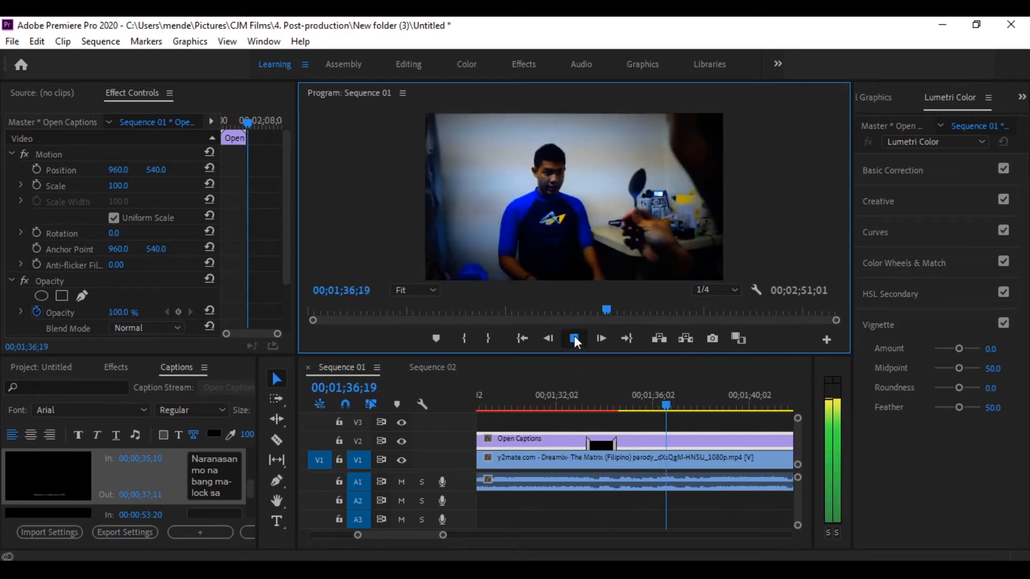
click(574, 338)
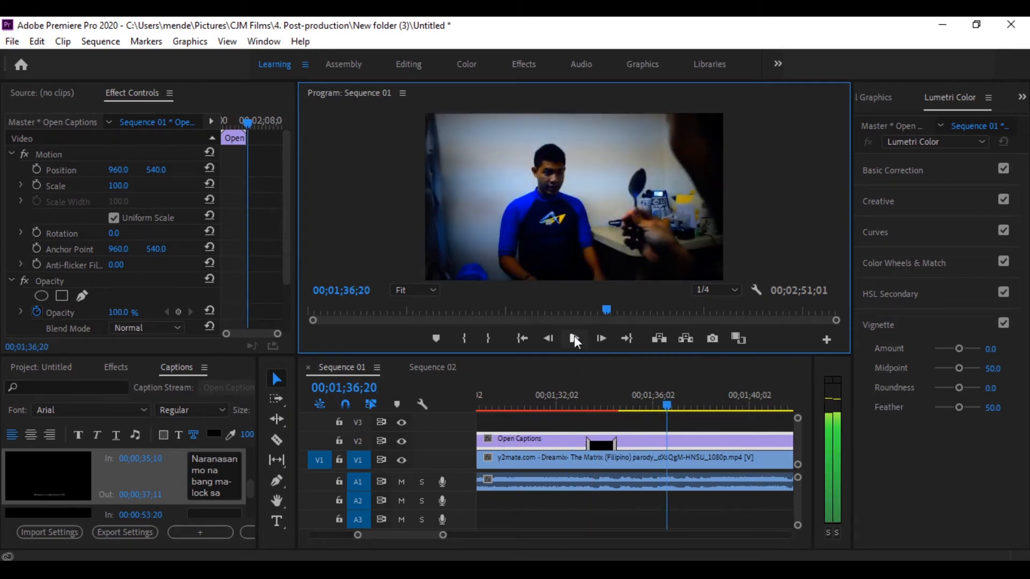
click(360, 387)
key(BackSpace)
text(5)
key(Return)
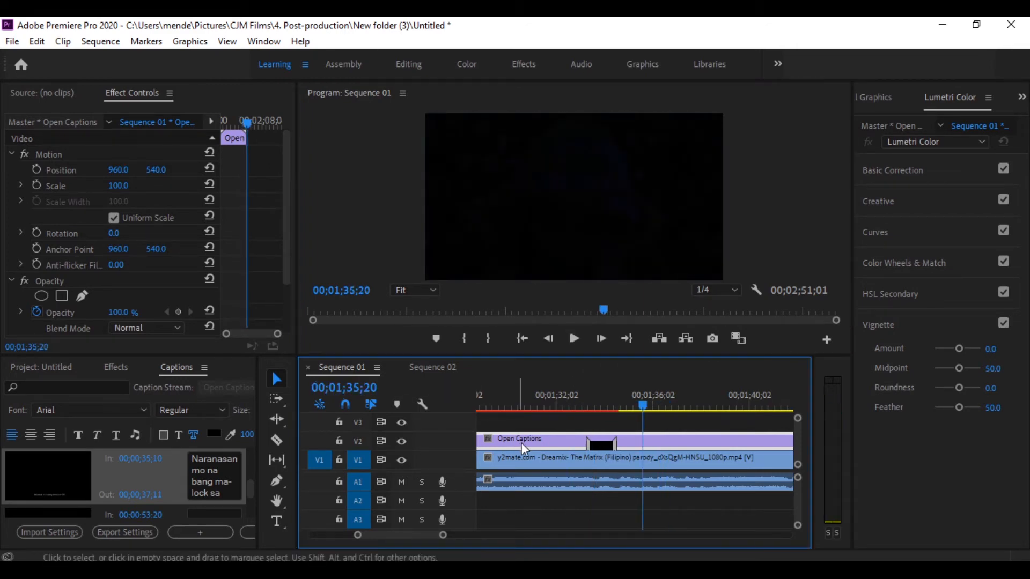
click(612, 445)
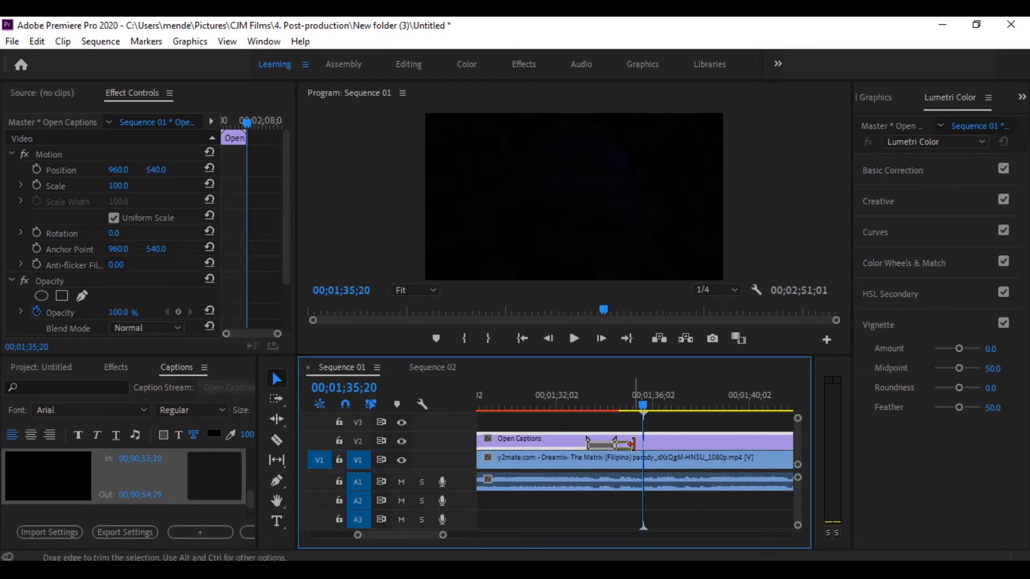
Add a sixth caption block directly after the fifth and enter "Ang Dreamix ay isang Matrix." as its text
click(207, 533)
click(211, 477)
text(Ant Dreamix ay isa)
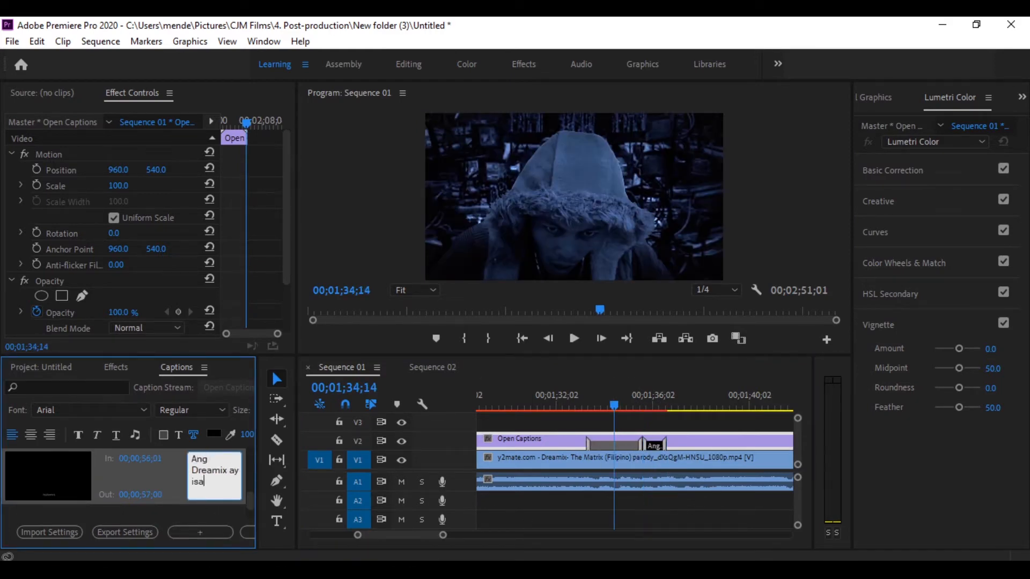
Play back the fifth caption's line and copy "Ang Dreamix ay isang Matrix." from the sixth caption into the blank fifth one
click(578, 402)
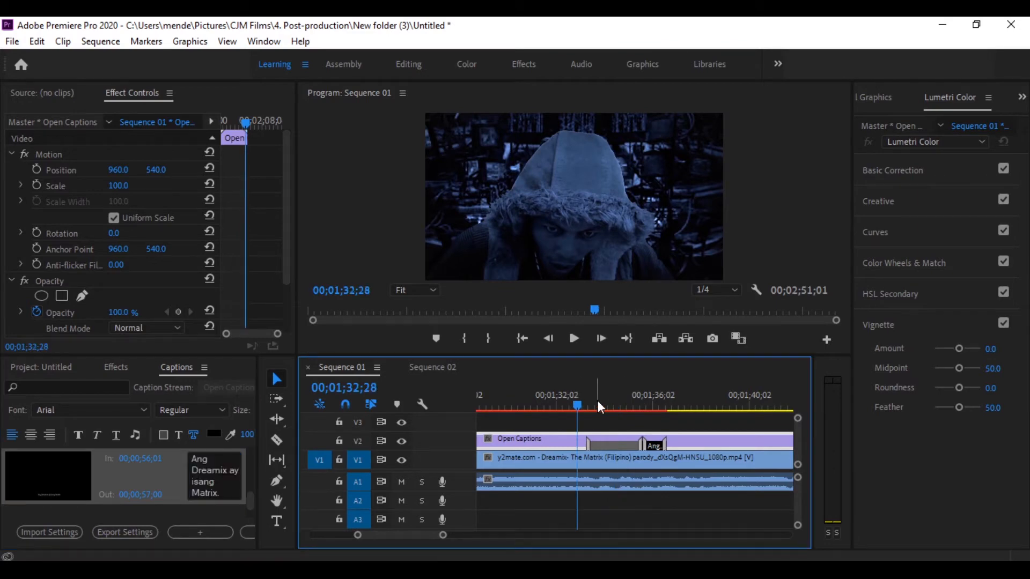
click(574, 338)
click(573, 338)
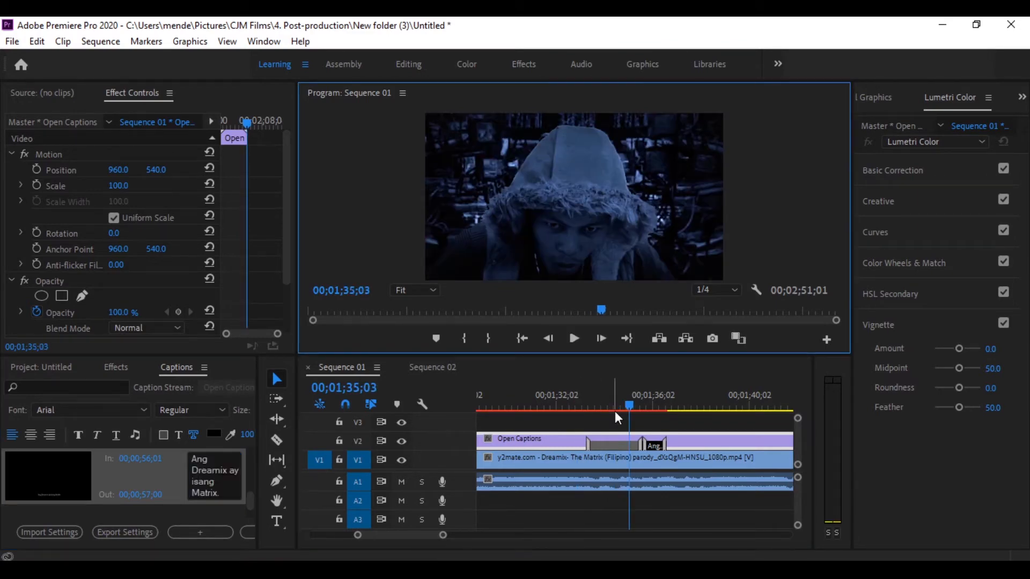
click(615, 410)
click(208, 468)
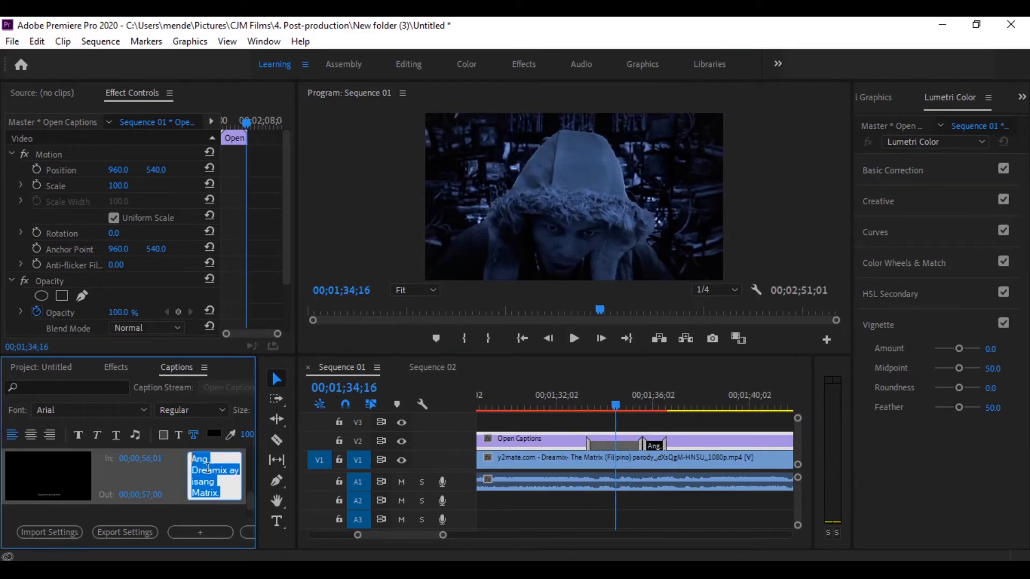
drag(250, 501, 246, 497)
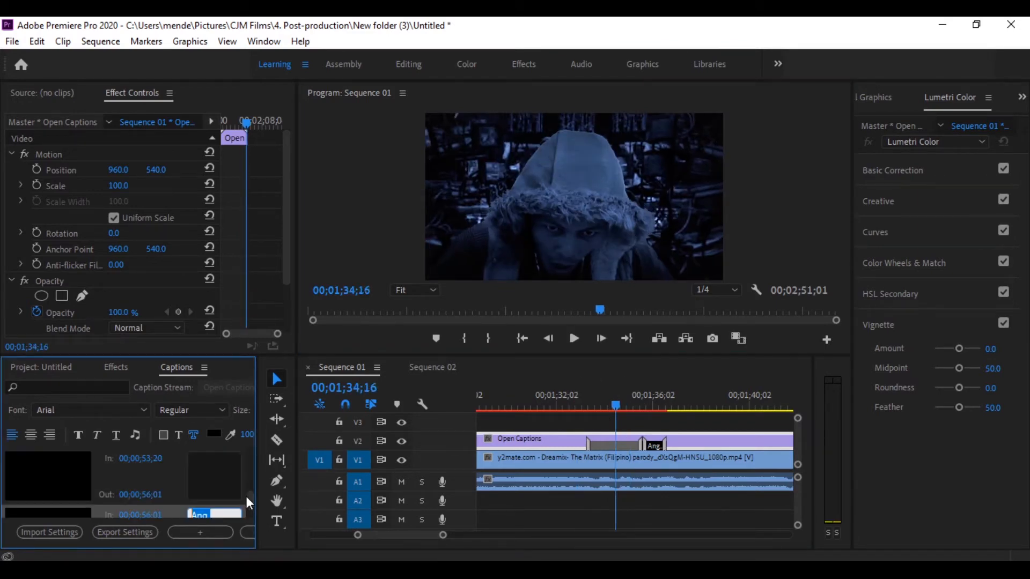
Extend the sixth caption's end to 00;01;39;00 and replace its text with "Hindi mo ba napapansin na wala talagang kutsara?"
click(578, 339)
click(573, 339)
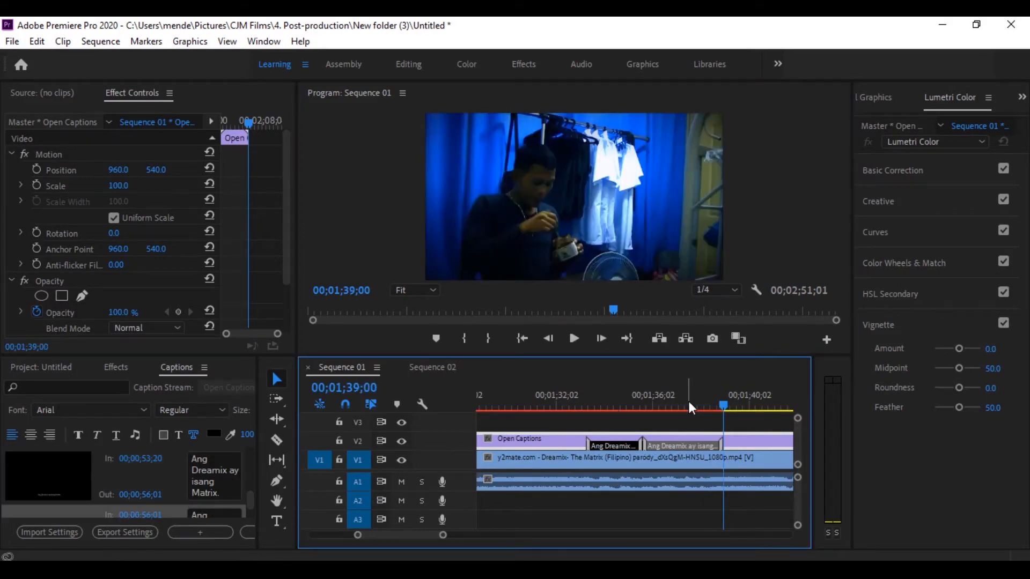
click(685, 403)
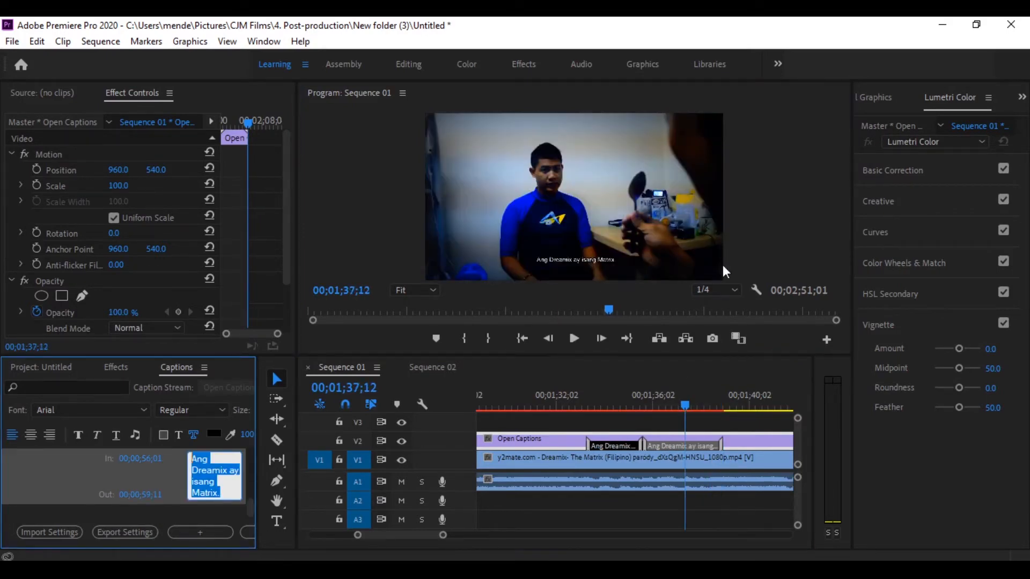
text(Hindi)
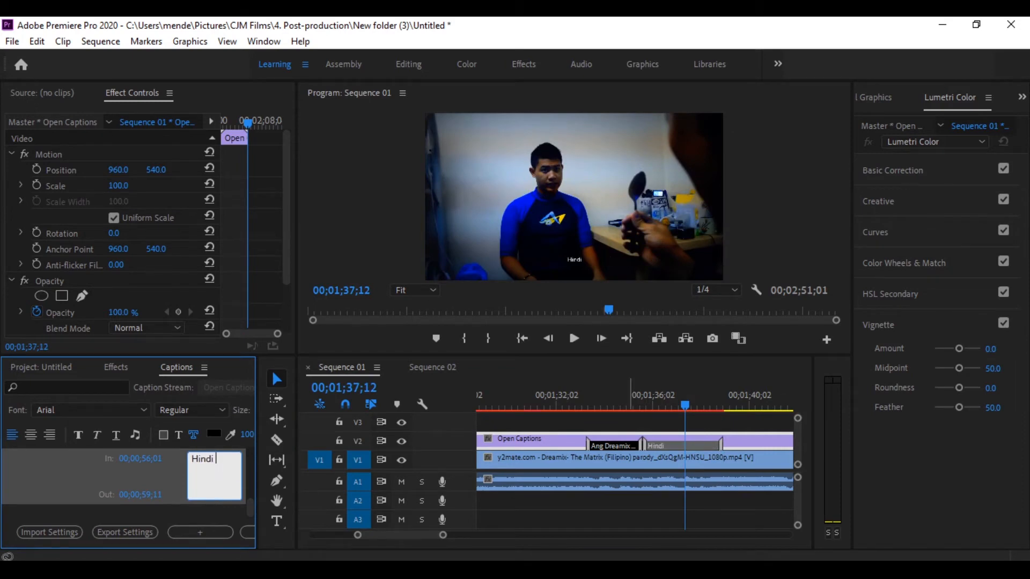
text( mo ba napapansin na wala talagang kutsara?)
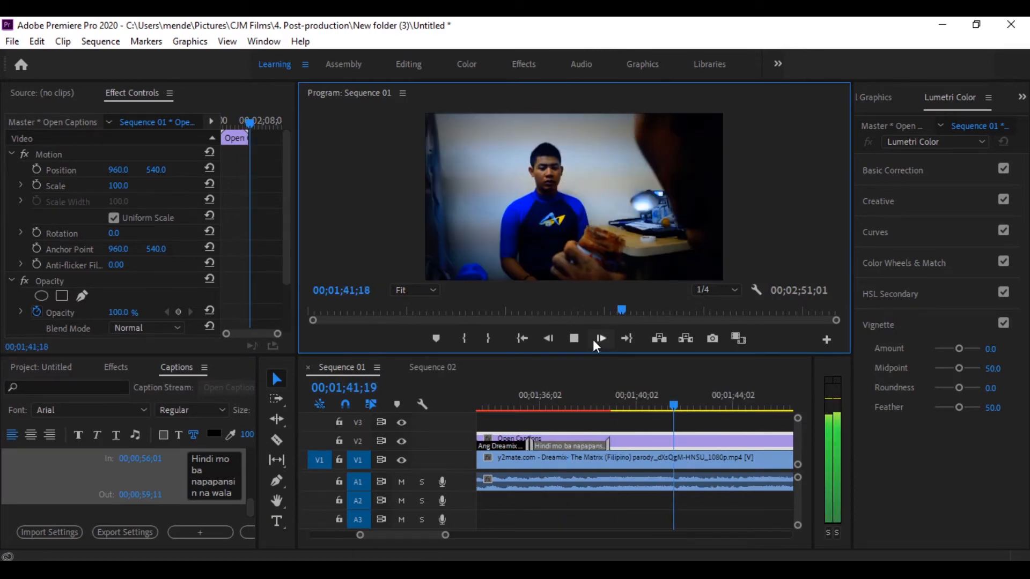
Play on to the next spoken line and add a seventh blank caption block starting at 00;01;40;17
key(space)
click(365, 388)
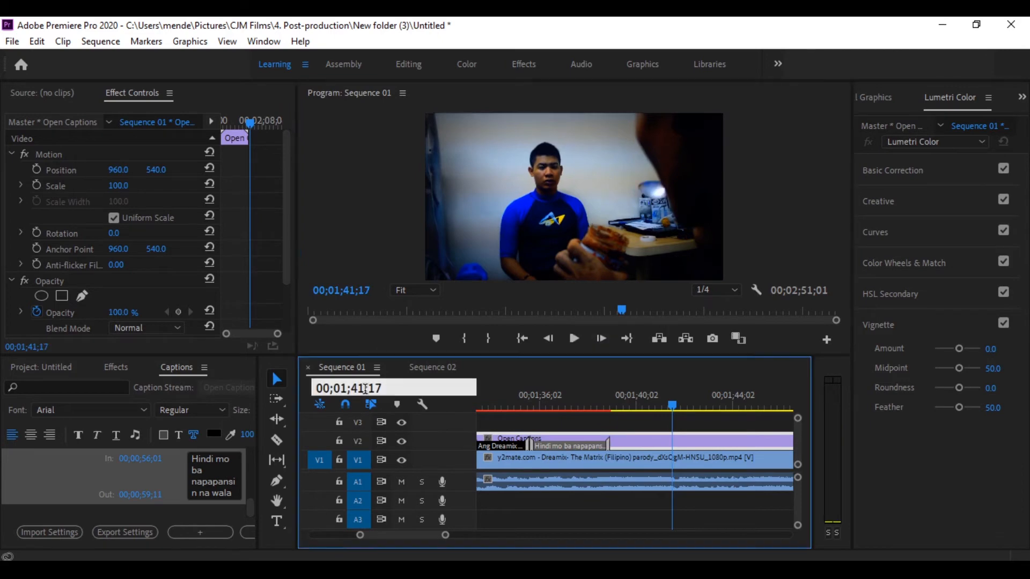
key(BackSpace)
text(0)
key(Return)
click(200, 531)
drag(623, 445, 665, 442)
Trim the seventh caption's end to 00;01;41;13 and enter "It's so delicious!" as its text
click(574, 338)
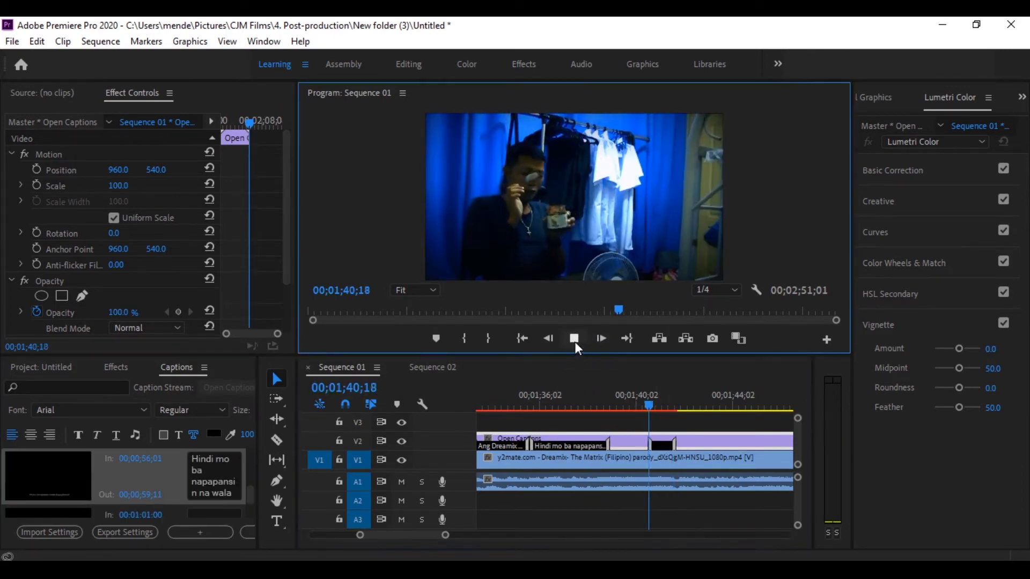
click(574, 338)
click(361, 391)
click(362, 391)
key(BackSpace)
text(1)
key(Return)
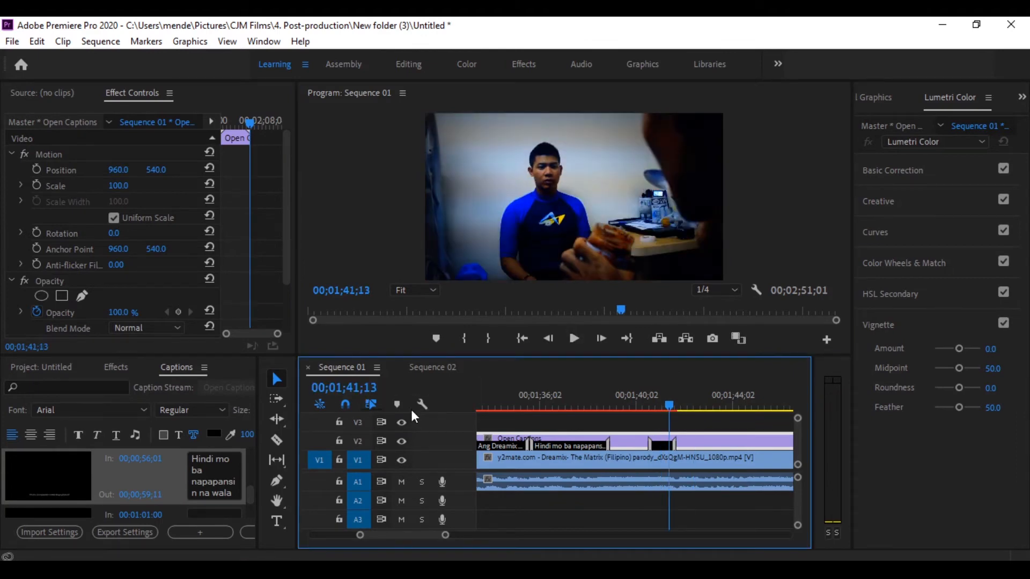
click(666, 445)
click(227, 469)
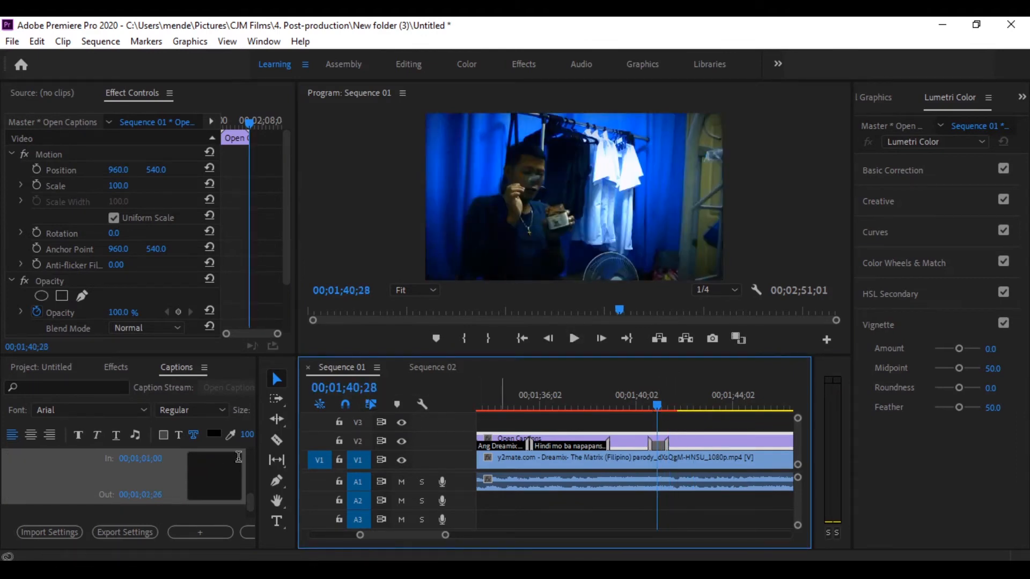
text(It's so delicious)
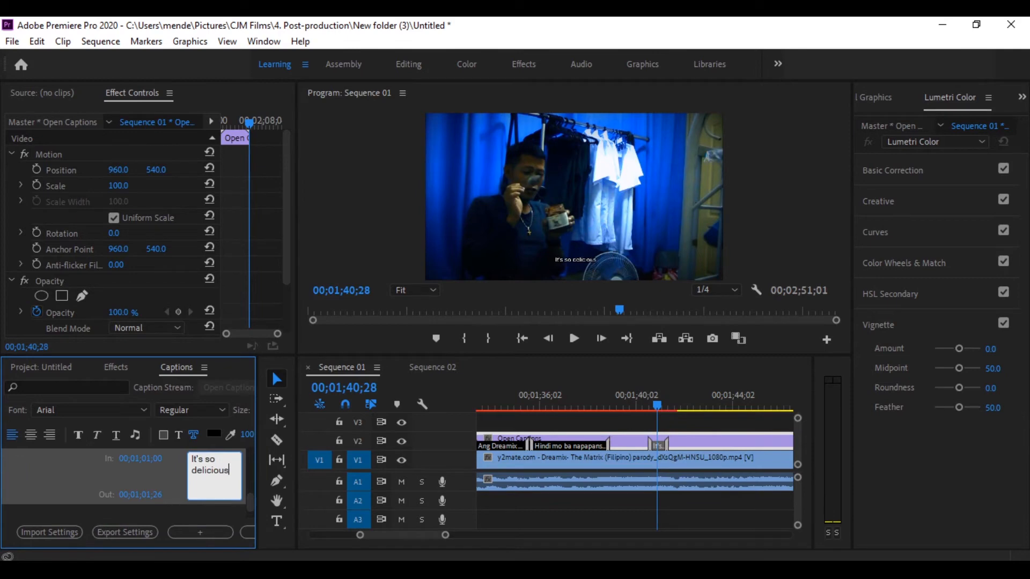
Add an eighth blank caption block directly after the seventh and play through its spoken line to find where it ends
click(177, 534)
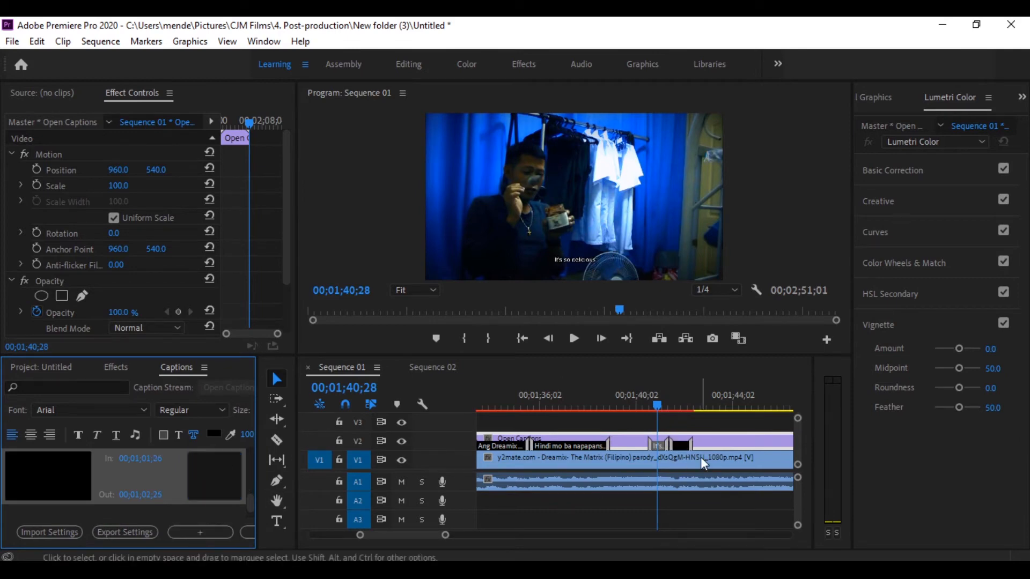
key(space)
click(574, 338)
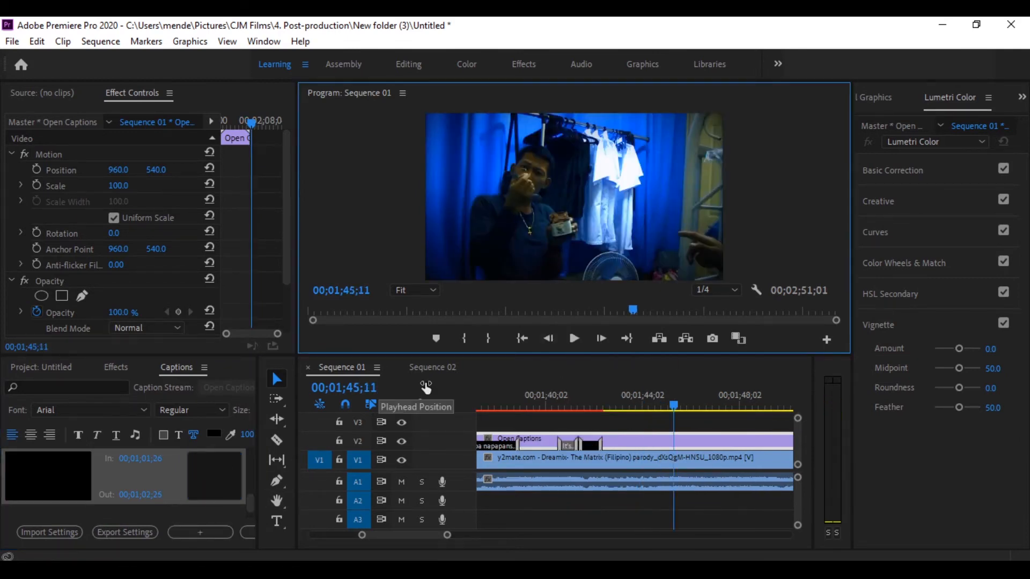
click(409, 387)
key(Return)
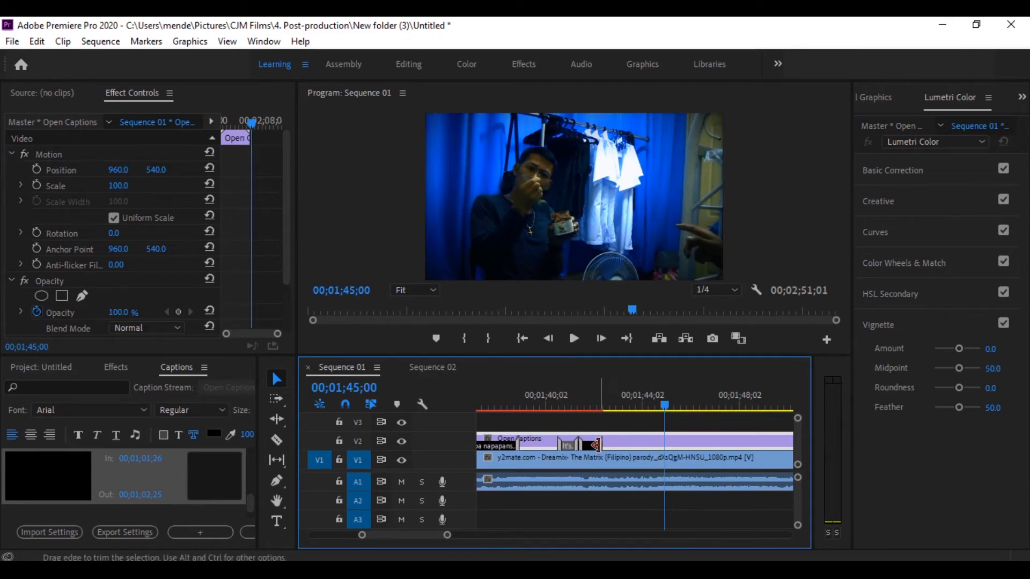
click(585, 405)
click(579, 345)
click(579, 345)
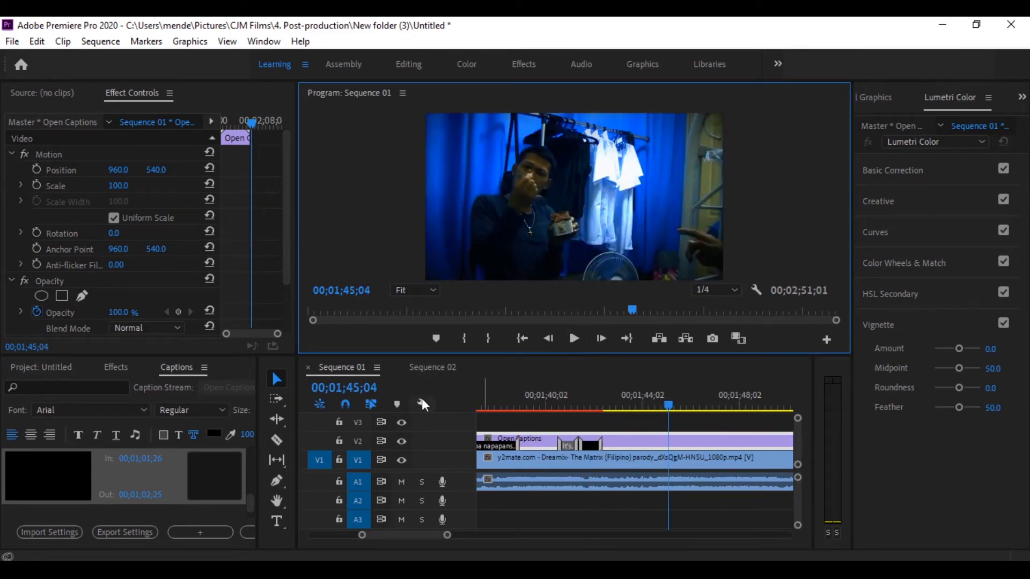
Place the playhead at 00;01;45;00 and extend the eighth caption's end to it
click(402, 387)
key(BackSpace)
text(0)
key(Return)
drag(583, 448, 652, 442)
Enter "No no no, I am talking about the spoon!" as the eighth caption's text
click(621, 405)
click(217, 476)
text(No n)
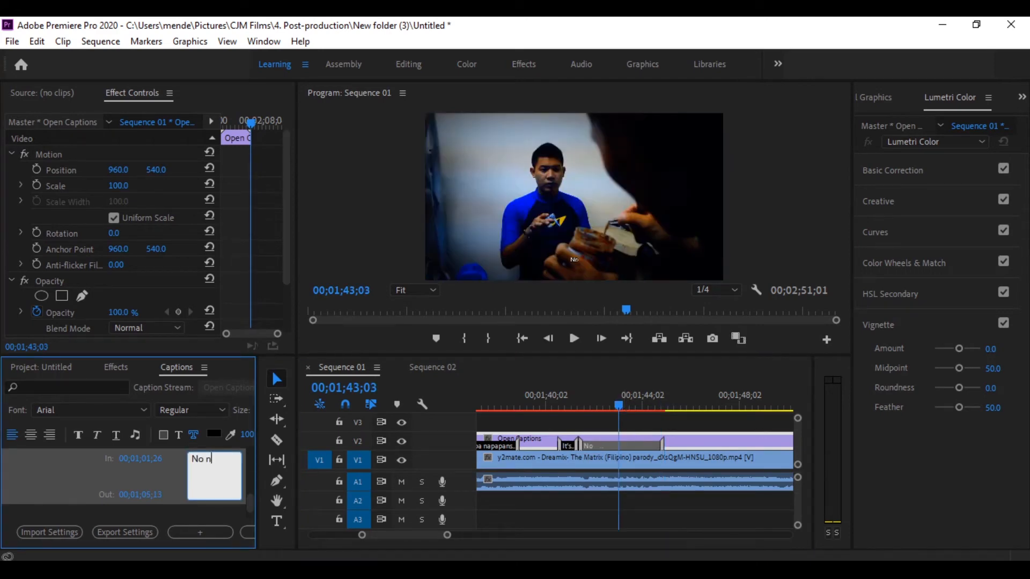
text(o no, I am talking a)
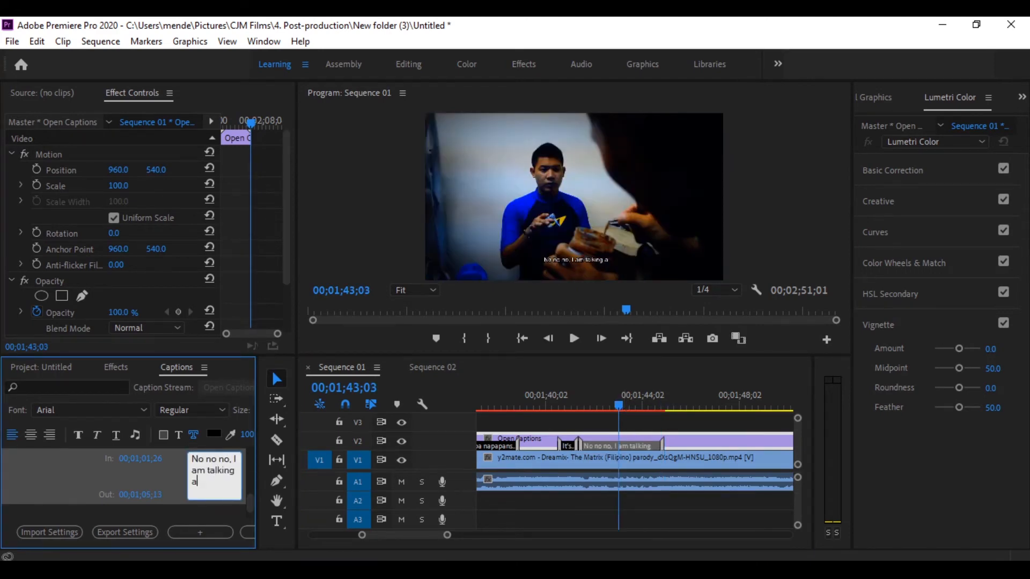
text(bout the spoon!)
Play back the seventh and eighth captions and replace the seventh caption's text with "Napaka-sarap!"
click(546, 397)
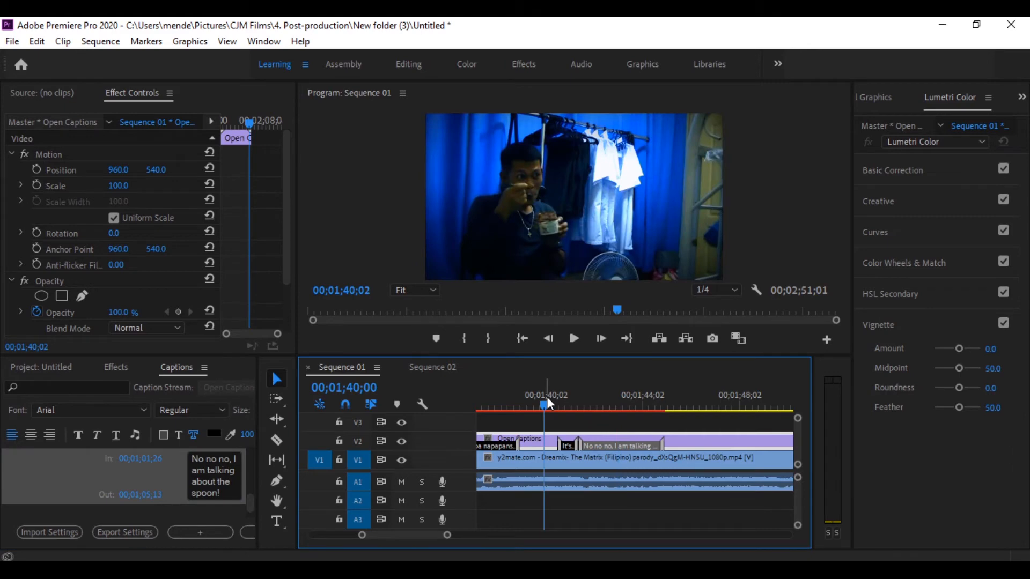
key(space)
key(space)
click(521, 402)
click(523, 446)
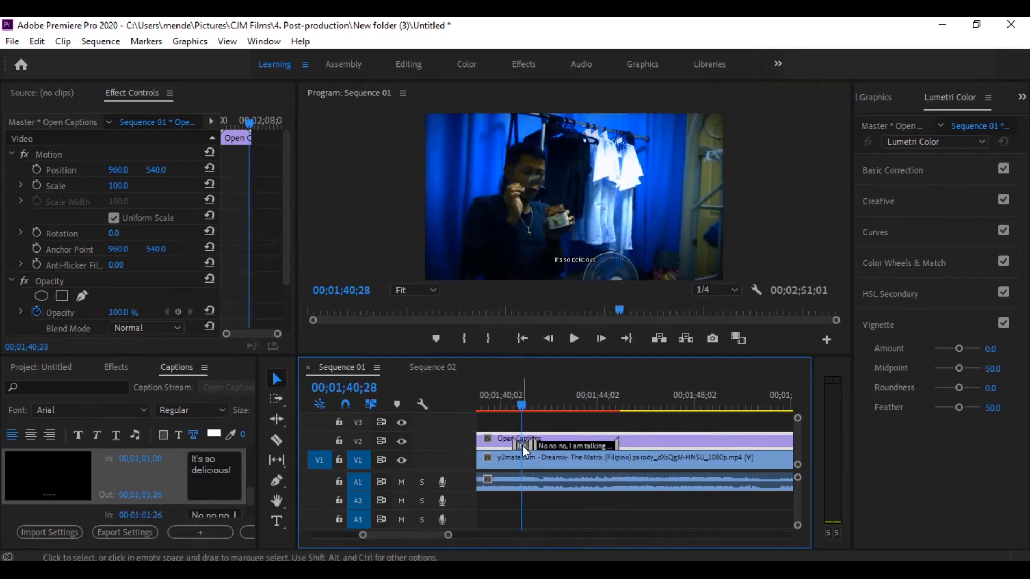
drag(234, 472, 121, 428)
text(Napaka sarap!)
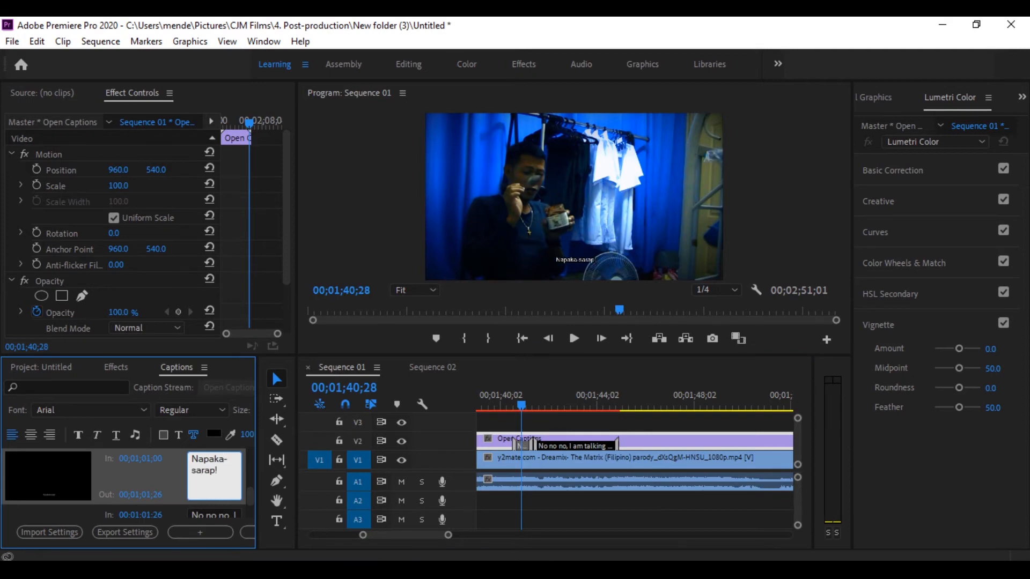
Replace the eighth caption's text with "Hindi hindi, yung kutsara ang aking tinutukoy!"
click(581, 400)
drag(245, 501, 191, 457)
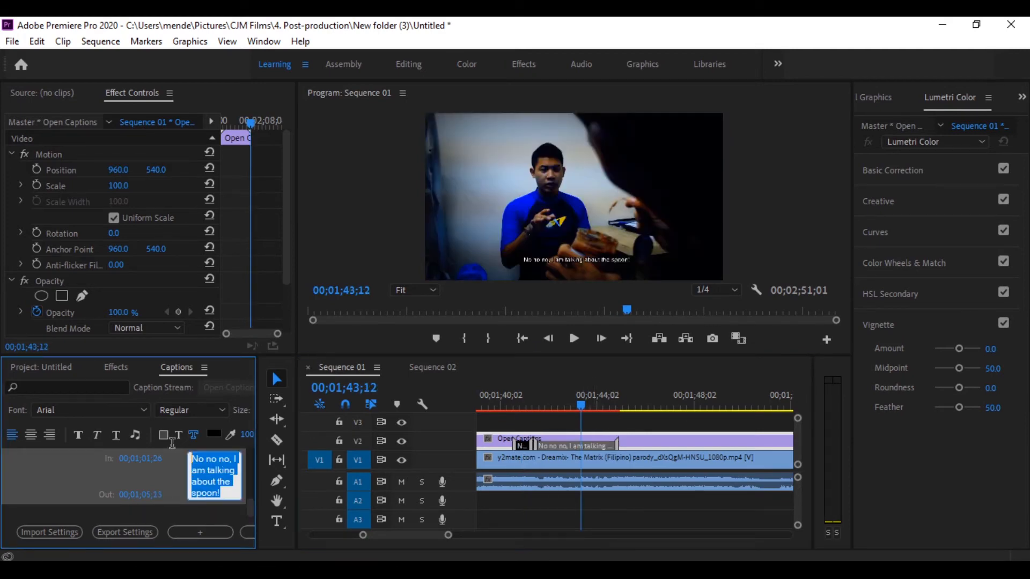
text(Hindi hindi)
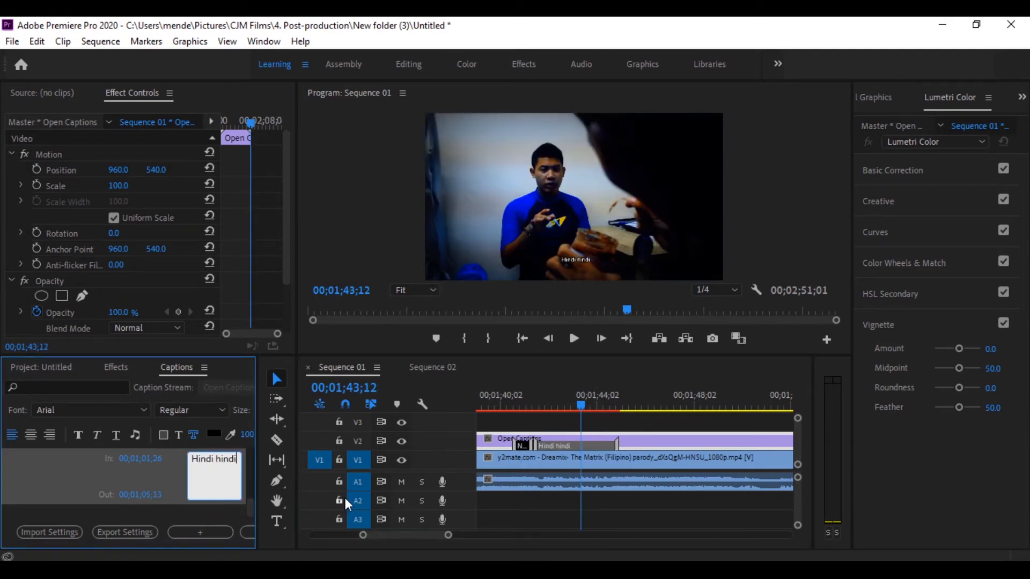
text(, yung kutsara ang aking tinutukoy!)
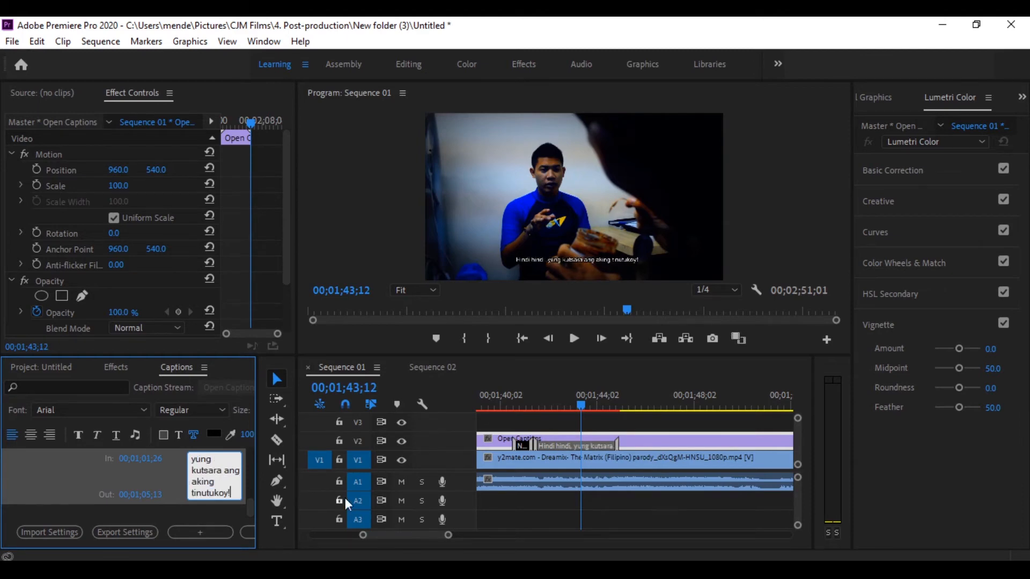
Play back the revised captions, continue to the next spoken line and place the playhead at 00;01;49;22
click(498, 398)
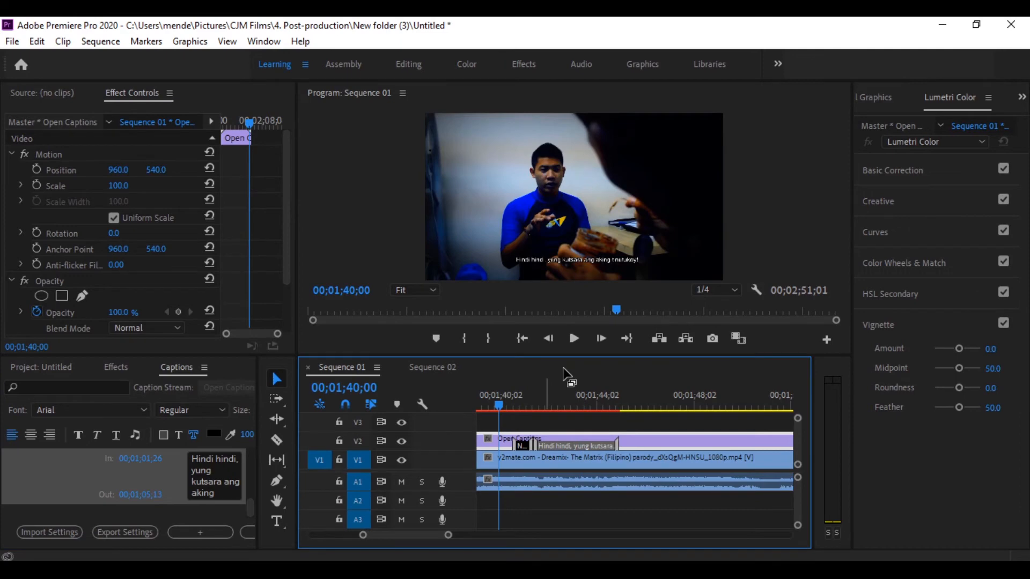
key(space)
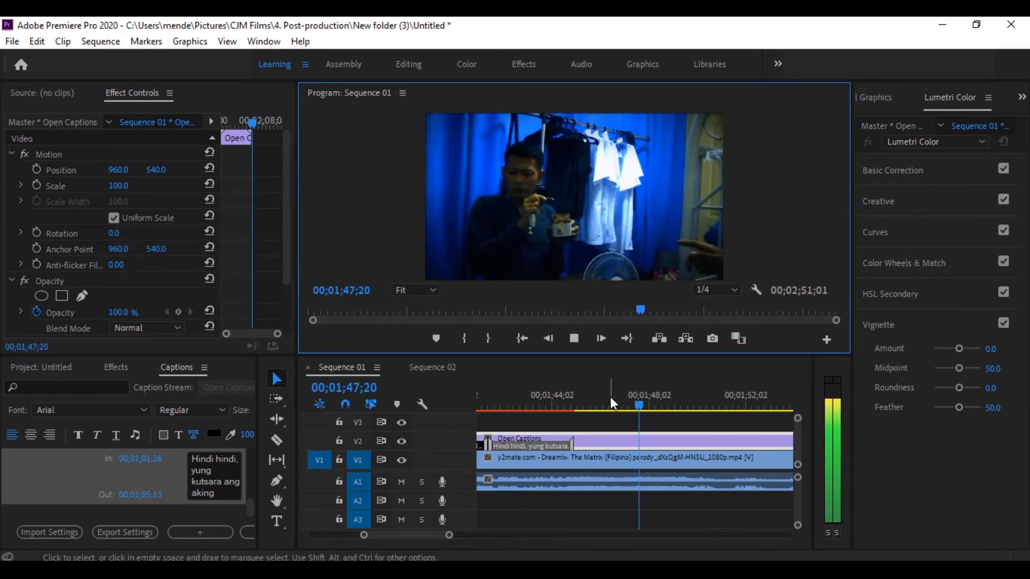
click(359, 388)
text(14922)
key(Return)
Add a ninth blank caption block and move it along the Open Captions clip to start at 00;01;49;22
click(241, 524)
drag(711, 445, 711, 446)
drag(701, 446, 690, 446)
Play through the ninth caption's line and extend the caption so its Out time is 00;01;16;19
key(space)
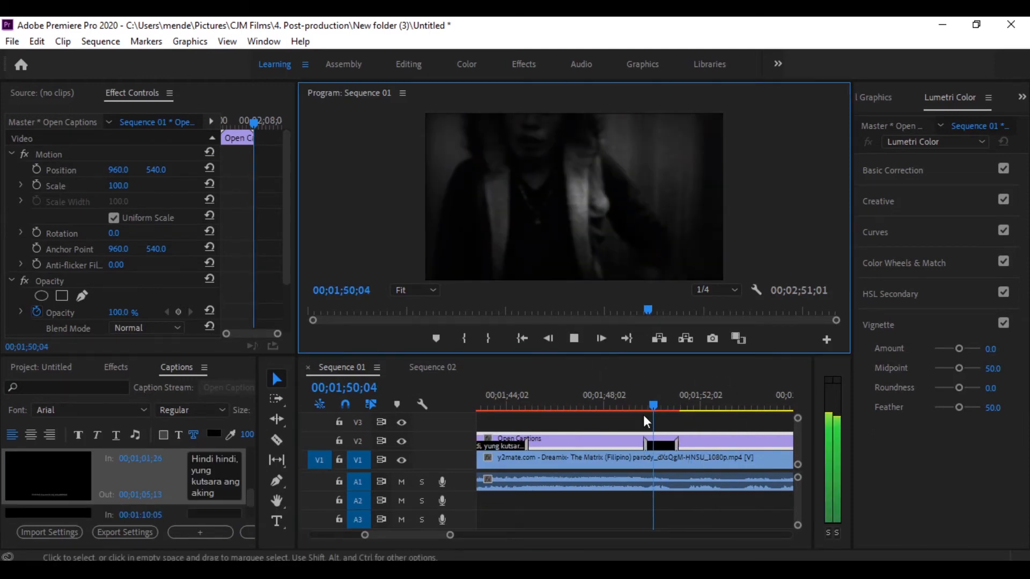
click(576, 340)
click(365, 387)
click(366, 388)
key(BackSpace)
text(6)
key(Return)
drag(584, 444, 706, 445)
Enter the ninth caption's text as "Nung unang panahon, panahon pa ng mga Hapon ay wala pang kikay, sabi ni Lola."
click(214, 474)
text(Nung unang)
text( panahon.)
text(n pa ng mga)
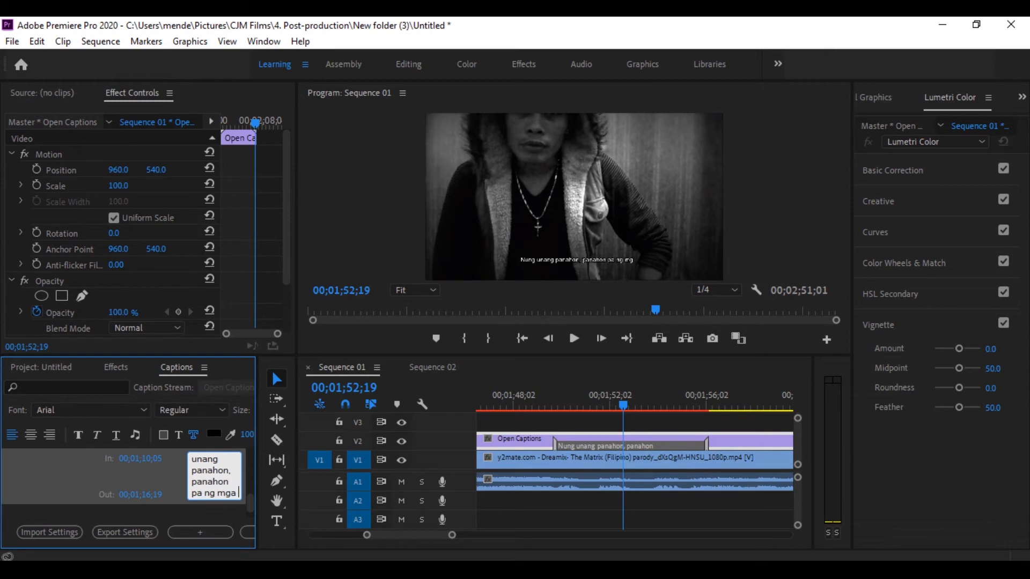
text( Hapon ay wala pang kikay)
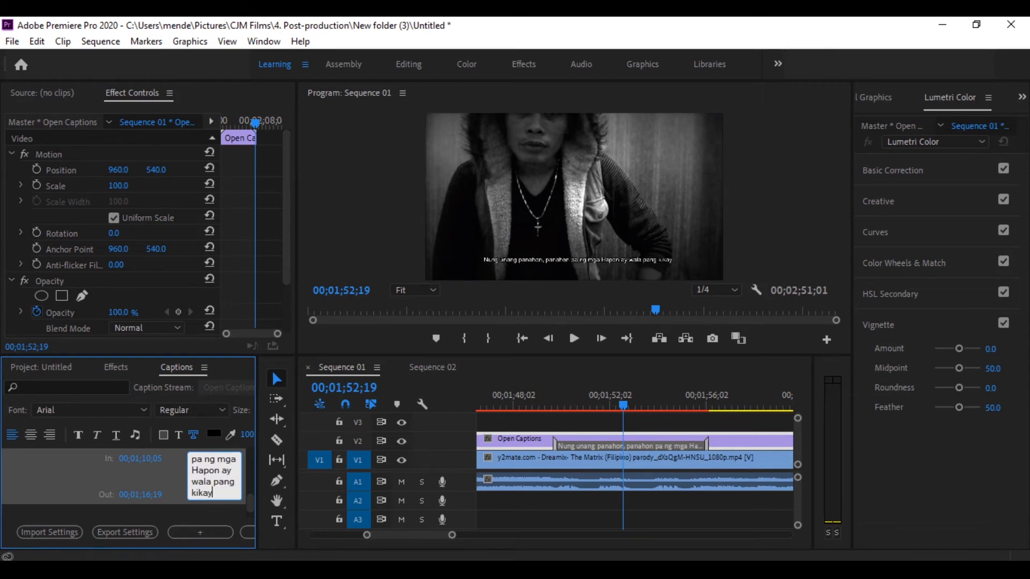
text(, sabi ni Lola.)
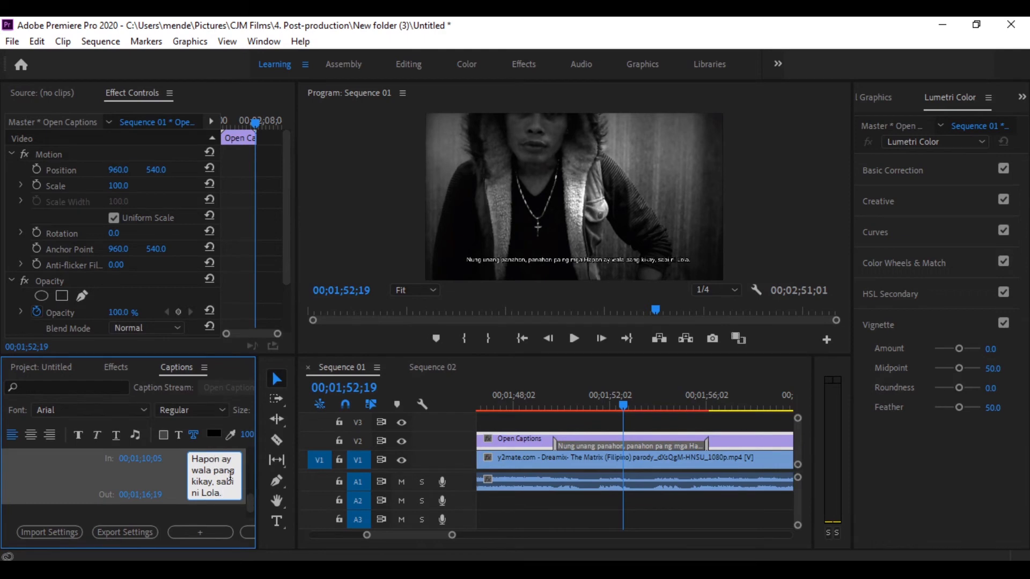
Reword the ninth caption's opening to "Noong unang panahon nung panahon pa ng mga Hapon", keeping the rest of the sentence
scroll(229, 477, up, 2)
click(236, 484)
key(BackSpace)
text(nung)
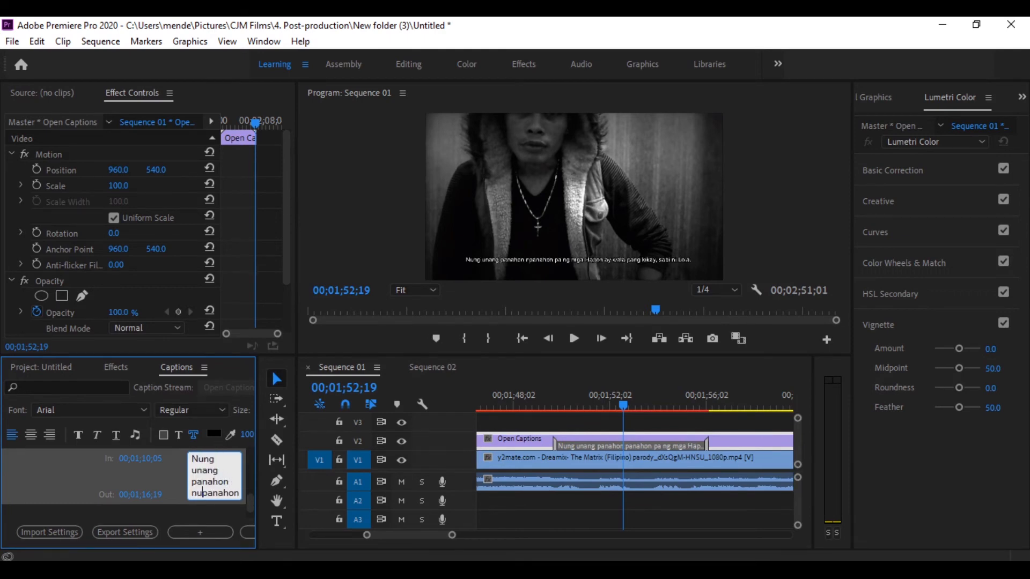
key(BackSpace)
key(BackSpace)
key(BackSpace)
key(BackSpace)
text(ung)
click(217, 459)
key(BackSpace)
key(BackSpace)
key(BackSpace)
key(BackSpace)
text(oong)
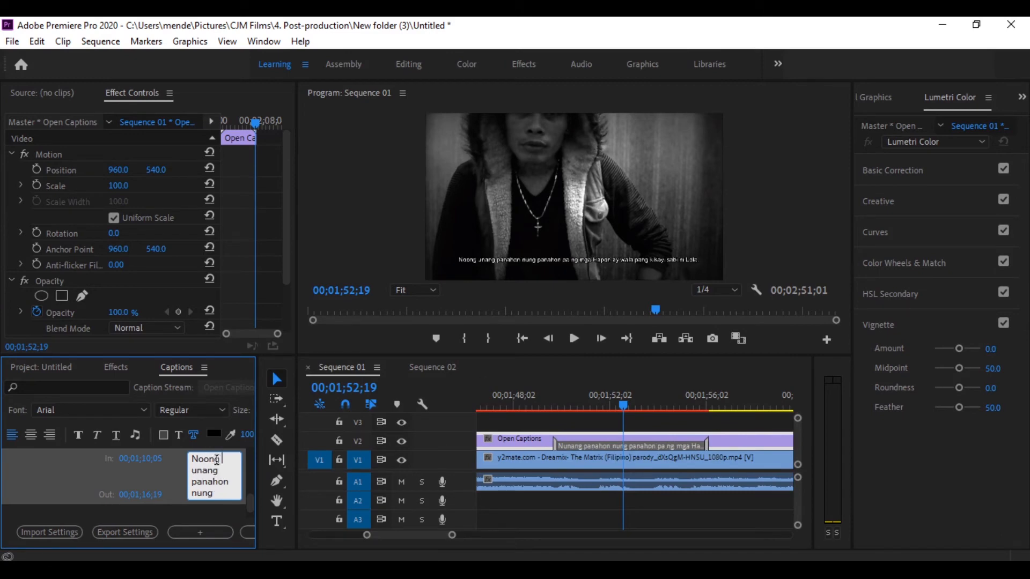
drag(214, 488, 209, 511)
click(226, 492)
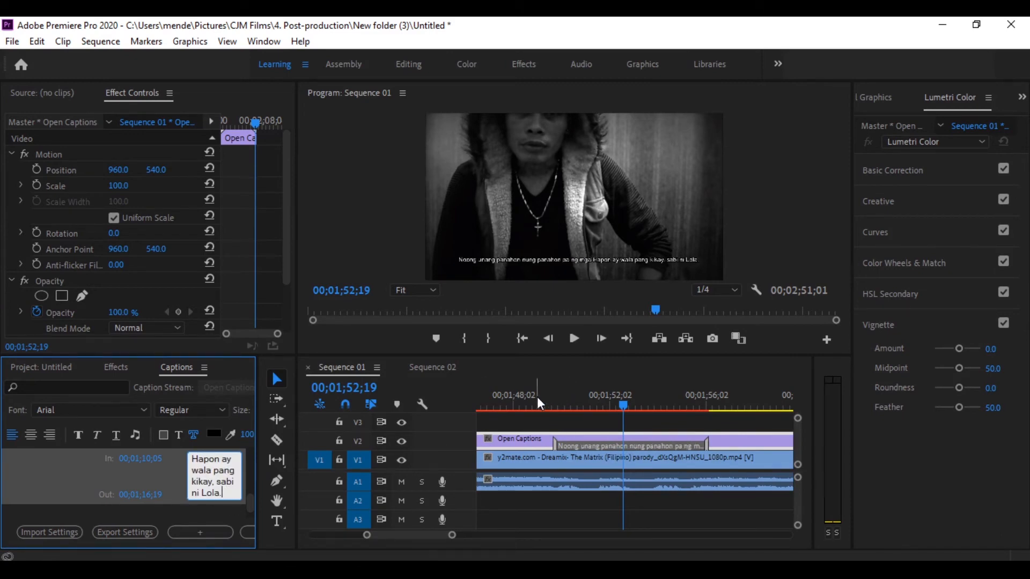
Play on through the next spoken line, then add a tenth blank caption and extend its Out time to 00;01;22;11
click(535, 400)
click(574, 339)
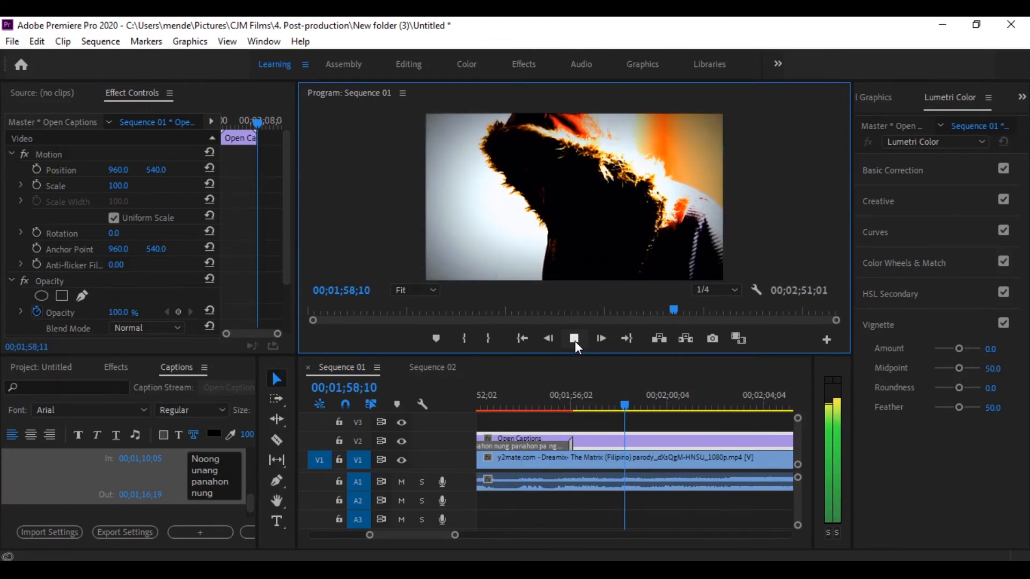
click(574, 340)
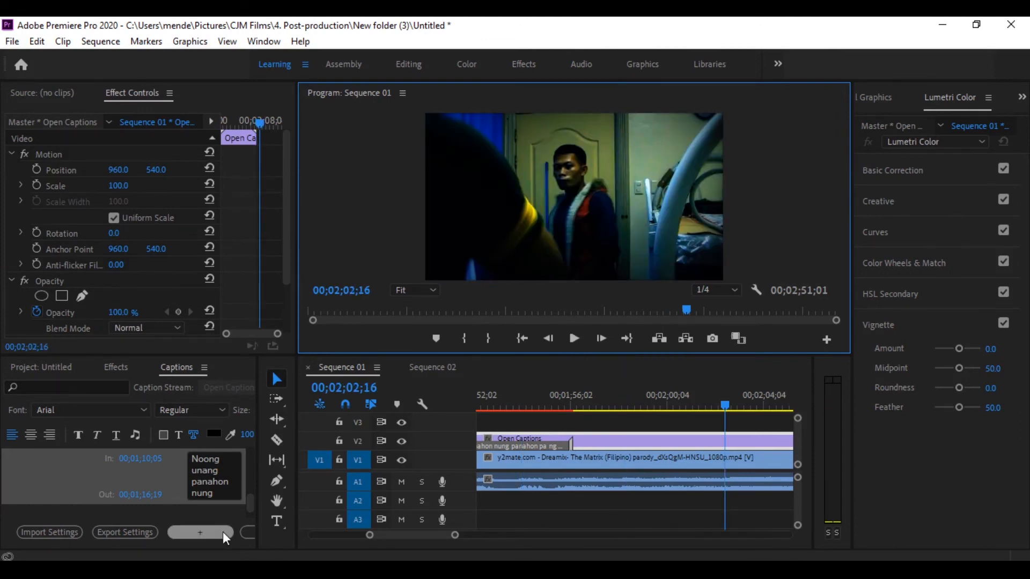
click(223, 532)
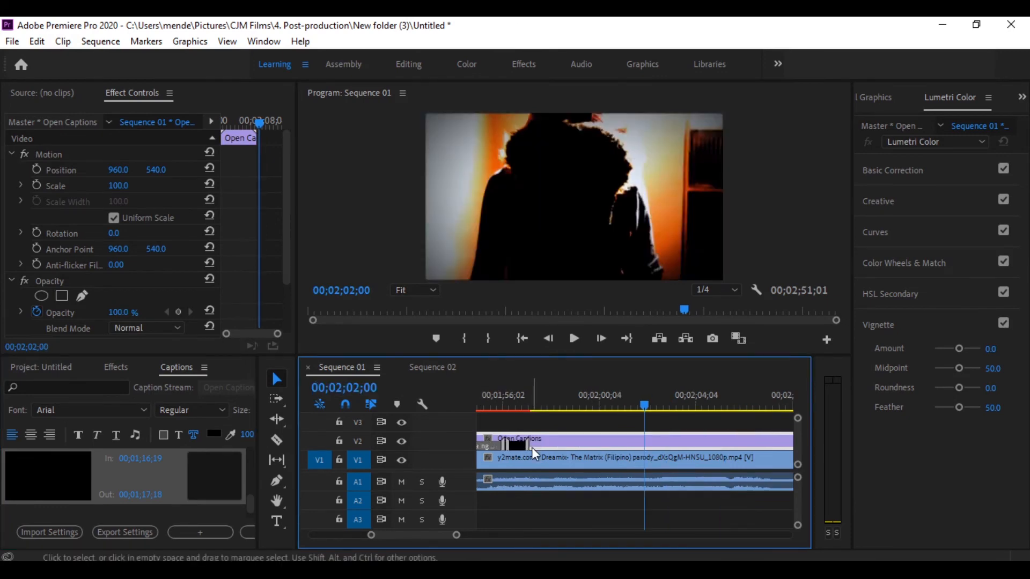
drag(531, 446, 540, 445)
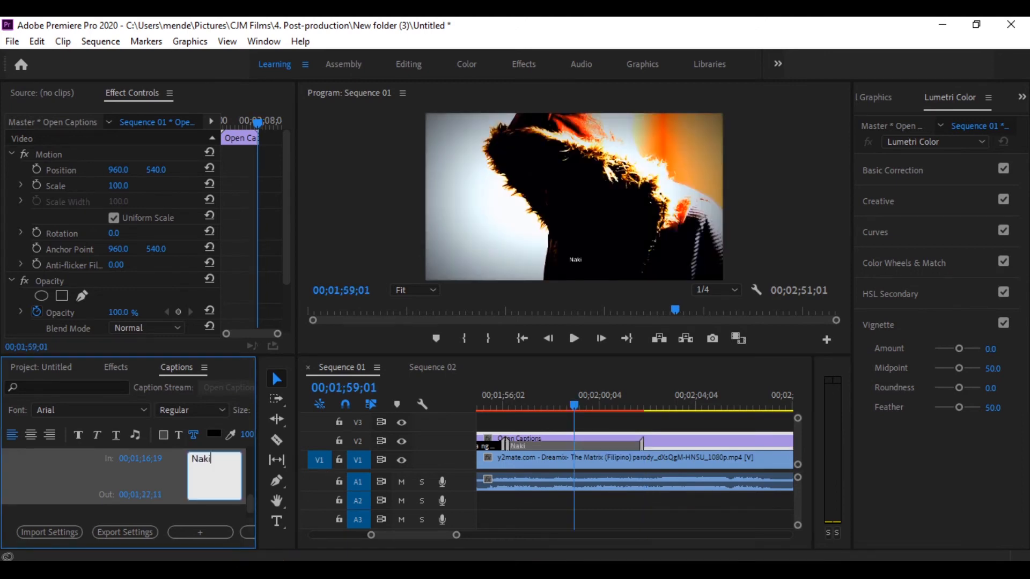
Enter the tenth caption's text as "Nakakita ako noon ang isang agent na sinuntok ang isang matigas na bagay."
text(ta ko)
key(BackSpace)
key(BackSpace)
key(BackSpace)
key(BackSpace)
key(BackSpace)
key(BackSpace)
key(BackSpace)
text(akita ako noon ng isang age)
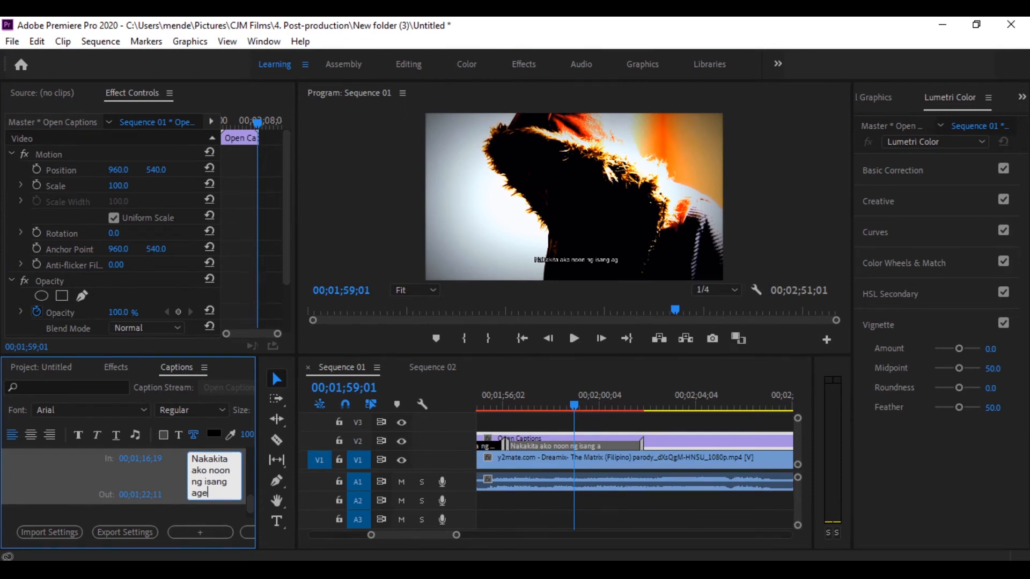
text(nt na sinuntok ang isang matigas na bagay.)
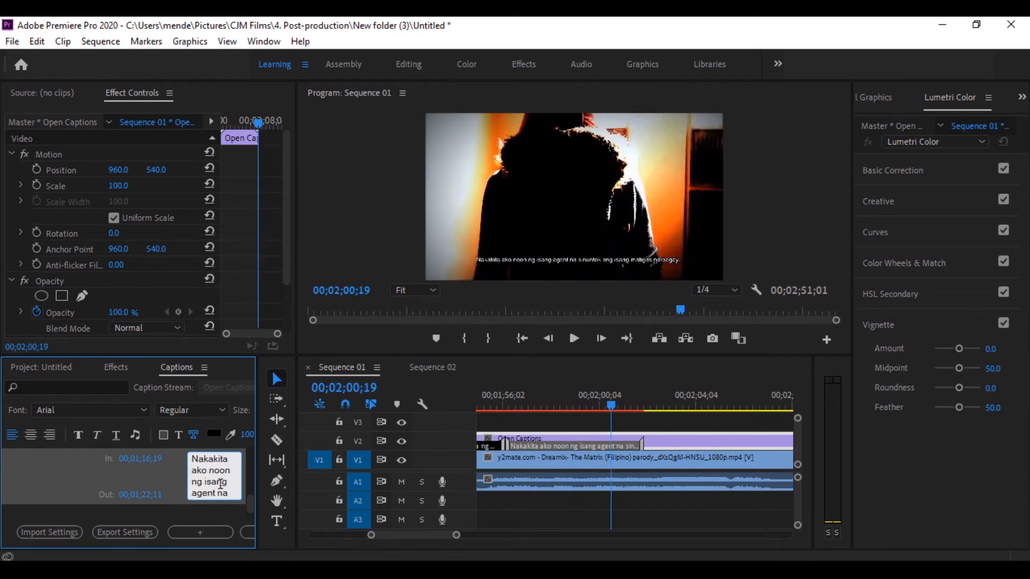
text(a)
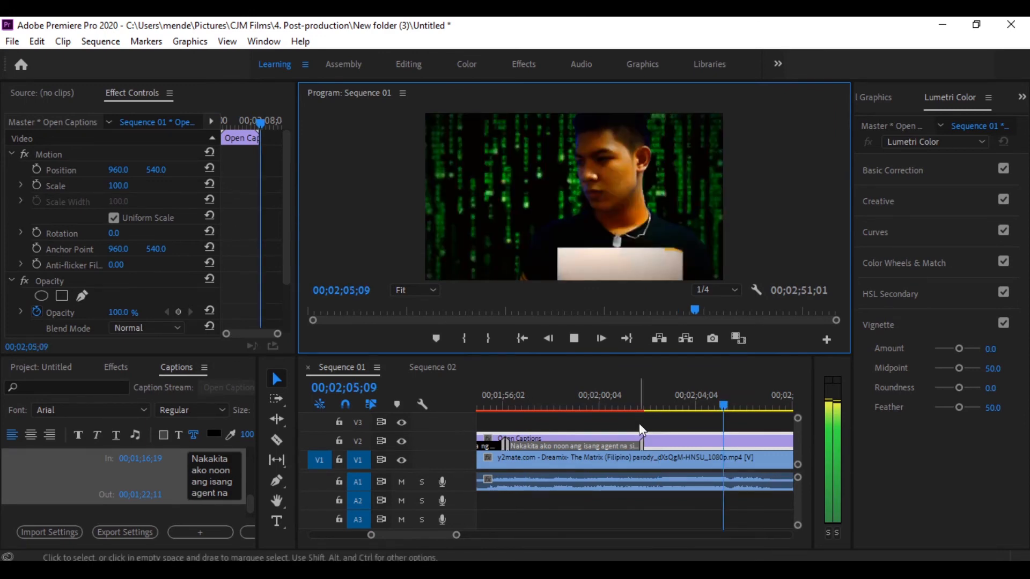
Place the playhead at 00;02;05;07 and move an eleventh blank caption block to start there
click(346, 387)
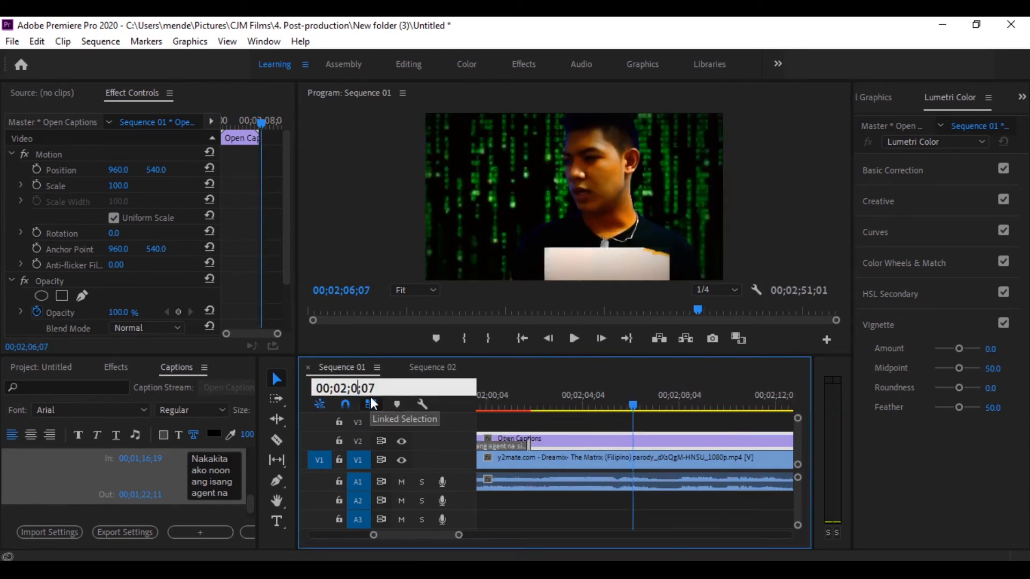
text(5)
key(Return)
drag(628, 444, 625, 445)
Play the eleventh caption's line, place the playhead at 00;02;07;21 and extend the caption to an Out time of 00;01;28;02
click(574, 338)
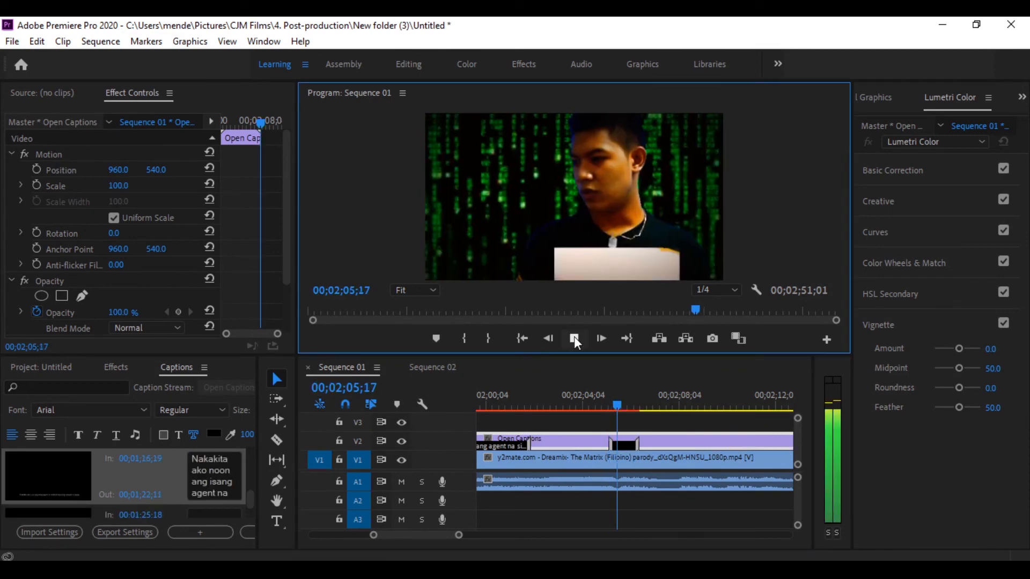
click(573, 338)
click(369, 388)
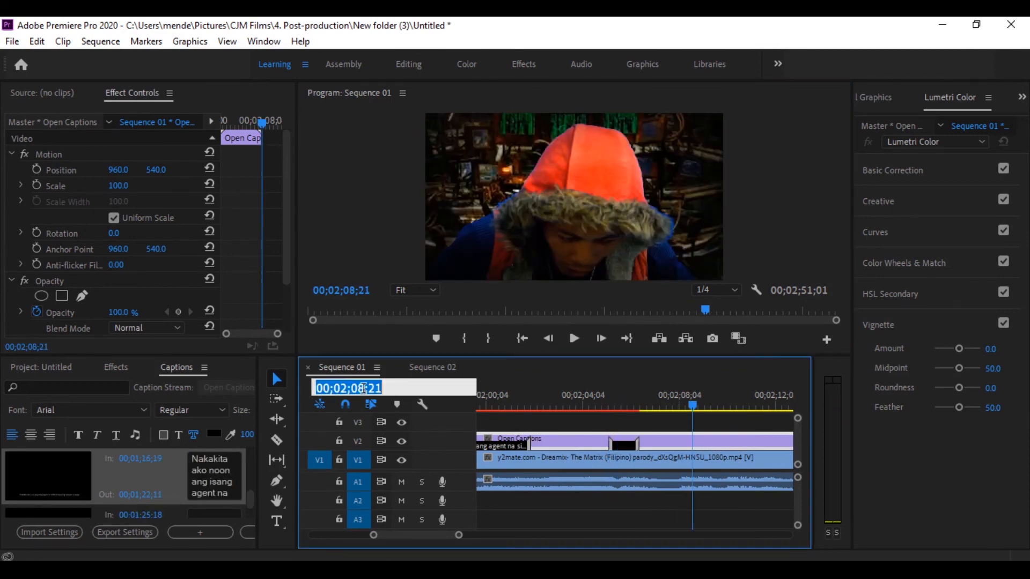
click(369, 389)
key(BackSpace)
text(7)
key(Return)
drag(637, 444, 666, 444)
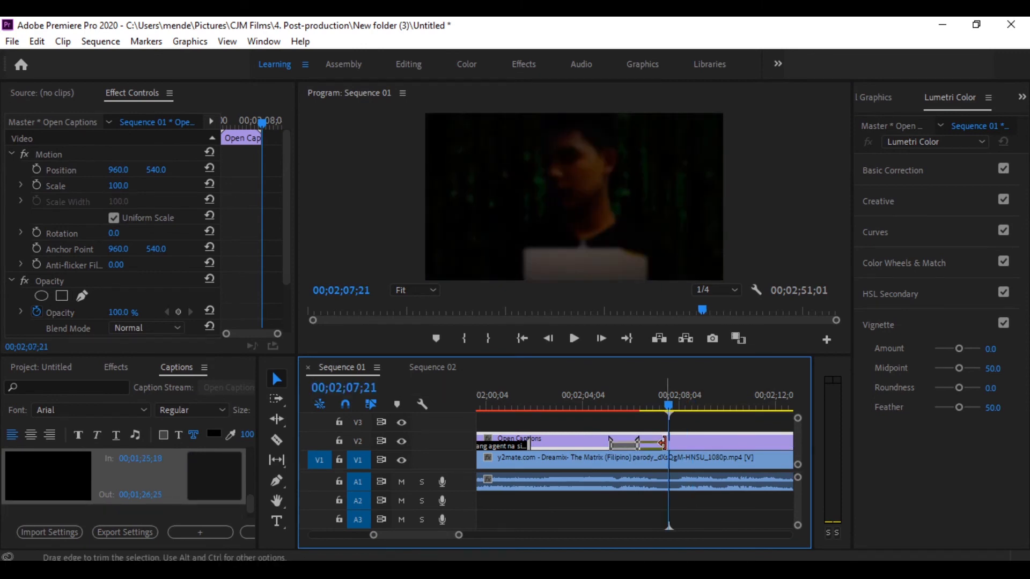
Enter the eleventh caption's text as 'Ano nga ba talaga ang "Dreamix"?'
click(639, 405)
click(215, 474)
text(Ano nga ba talaga)
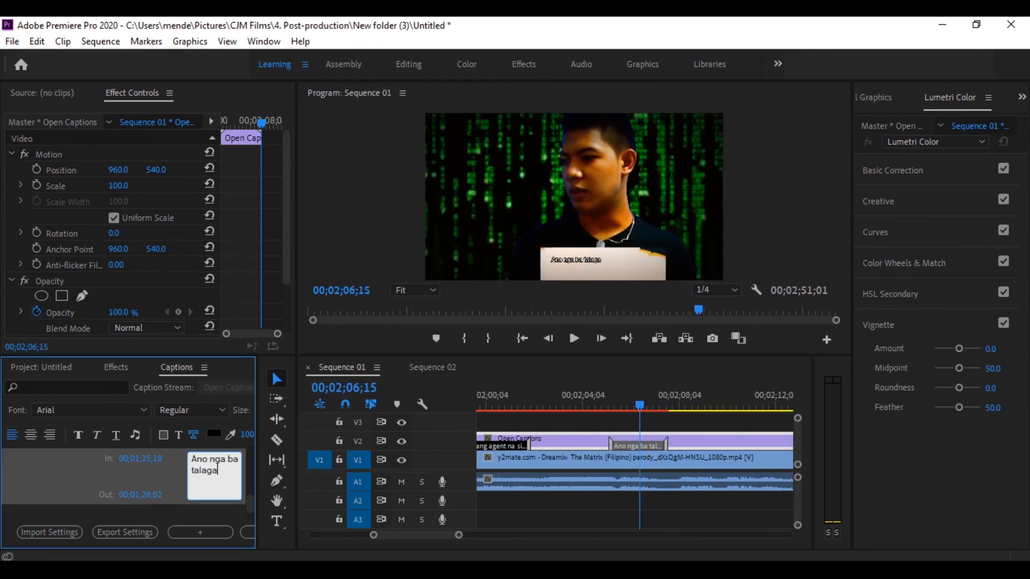
text( ang "Dreamix"?)
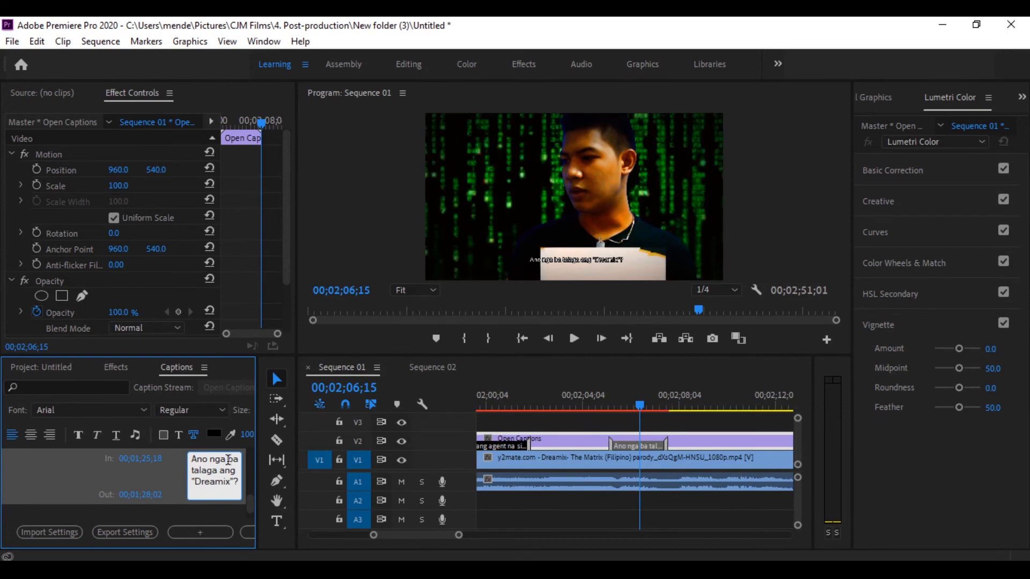
Add a twelfth blank caption, play through its line and extend the caption's Out time to 00;01;32;11
click(574, 341)
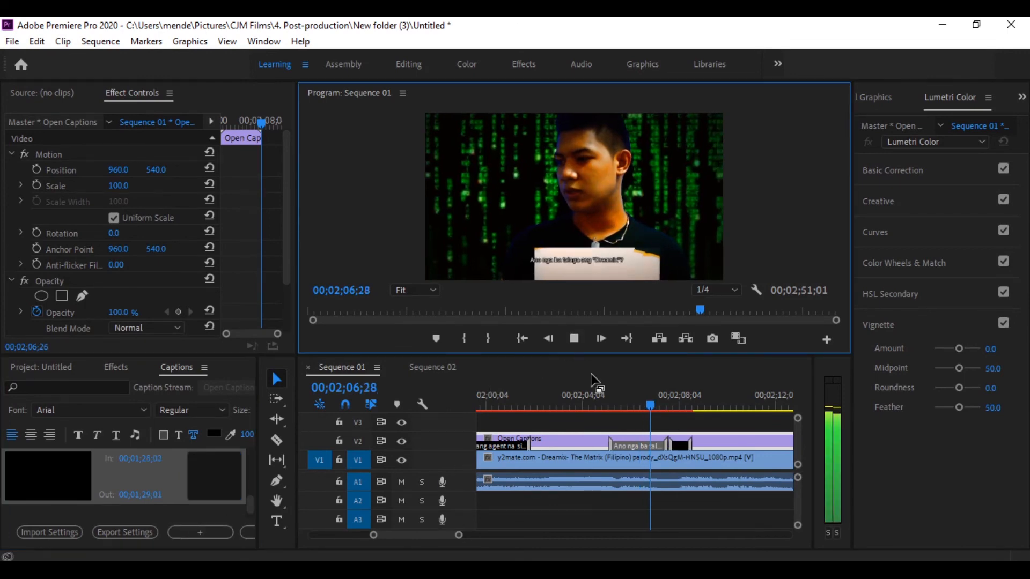
click(576, 341)
click(354, 388)
click(404, 386)
key(BackSpace)
key(BackSpace)
text(00)
key(Return)
drag(578, 446, 659, 446)
Enter the twelfth caption's text as "Ang Dreamix ay isang lugar na hindi mo pa napupuntahan."
click(608, 401)
click(230, 465)
text(Ang Dreamix ay)
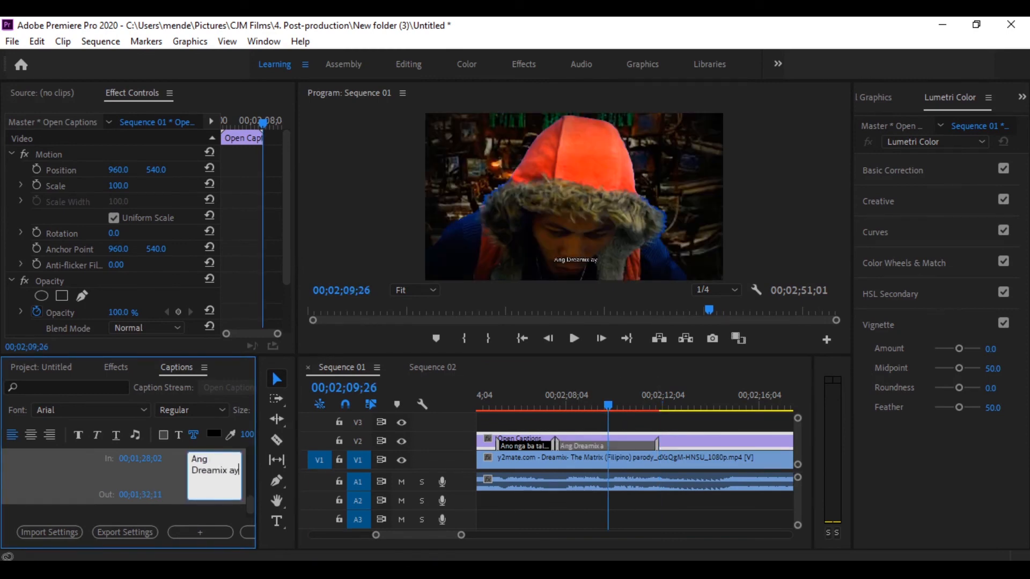
text( isang lugar na hindi mo pa napupuntahan.)
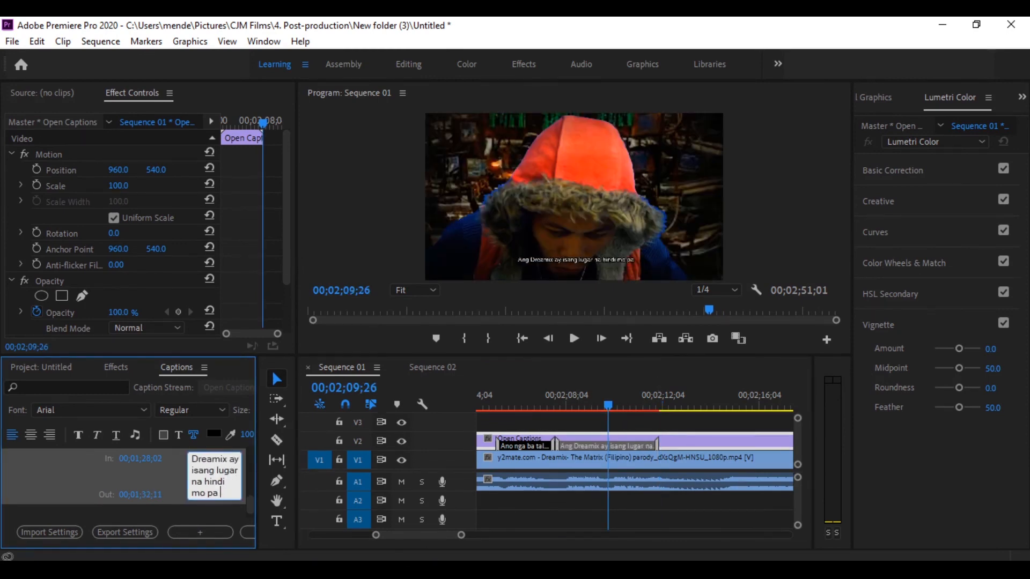
Play back the newest captions and continue through the credits to find the next spoken line near 00;02;43;06
click(528, 406)
key(space)
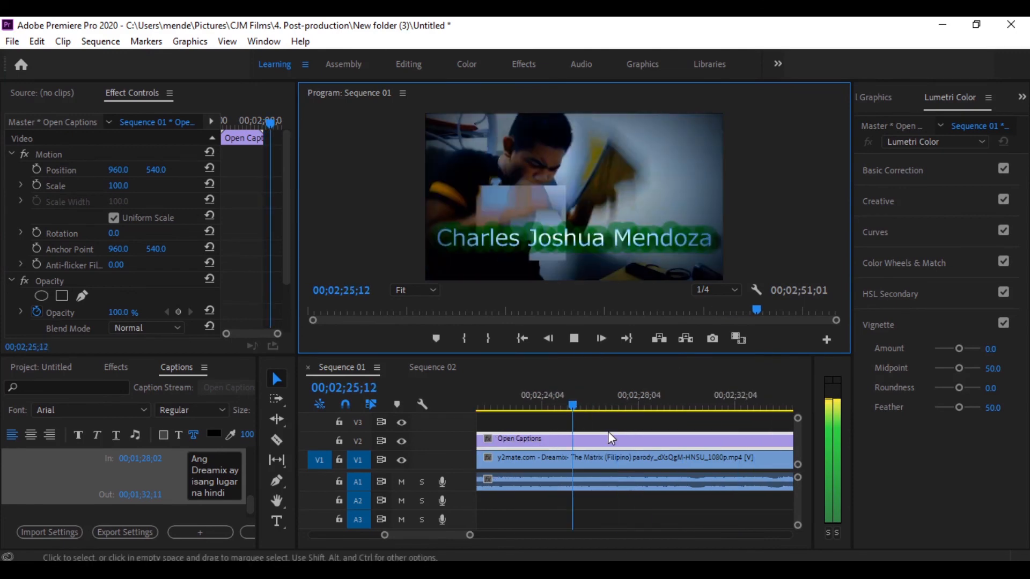
click(619, 416)
key(minus)
key(minus)
key(minus)
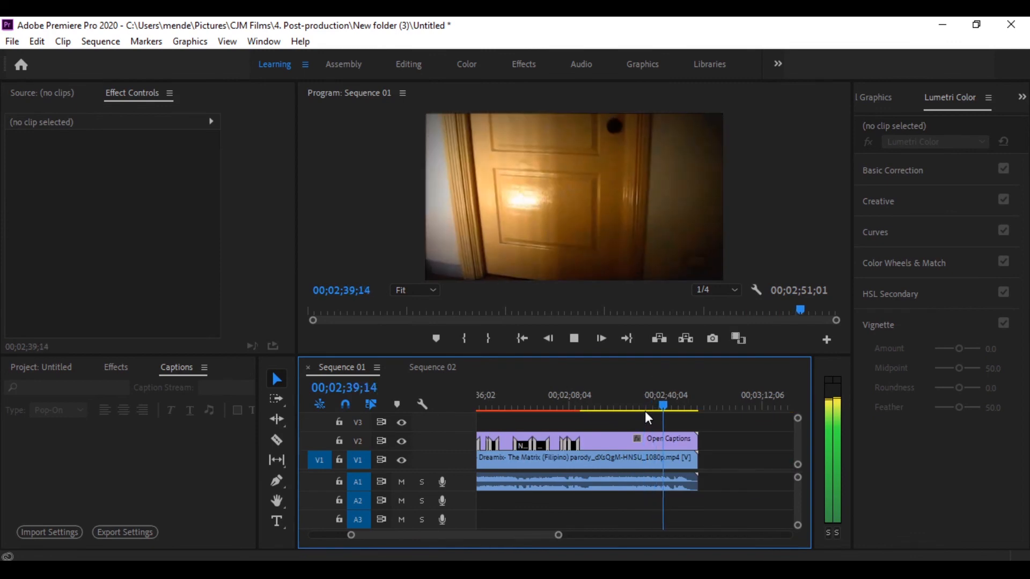
key(space)
click(667, 399)
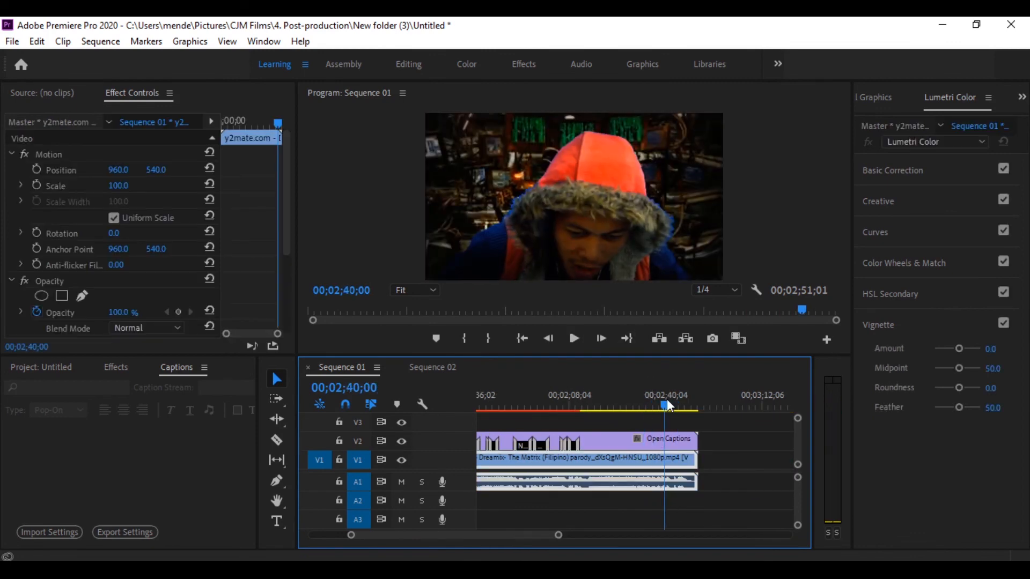
key(equal)
key(equal)
click(576, 337)
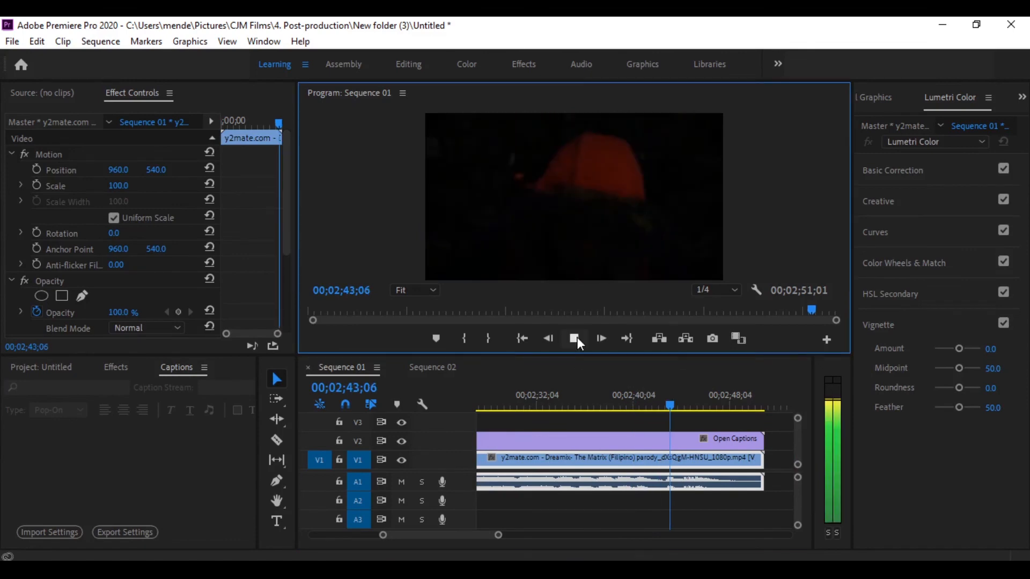
click(576, 338)
Add a thirteenth blank caption to the Open Captions clip and place the playhead at 00;02;42;10
click(550, 439)
click(219, 530)
click(354, 387)
click(361, 387)
key(BackSpace)
text(2)
key(Return)
Move the thirteenth blank caption block along the Open Captions clip to start at 00;02;42;10
scroll(663, 446, up, 6)
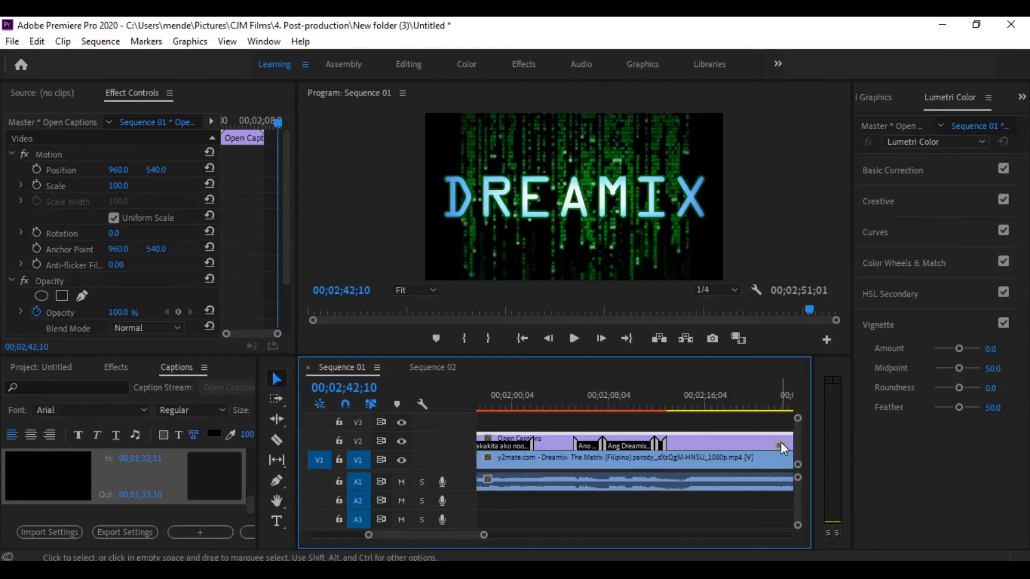
scroll(780, 442, down, 6)
drag(755, 440, 756, 441)
scroll(745, 437, down, 3)
key(=)
key(=)
key(=)
drag(642, 442, 632, 441)
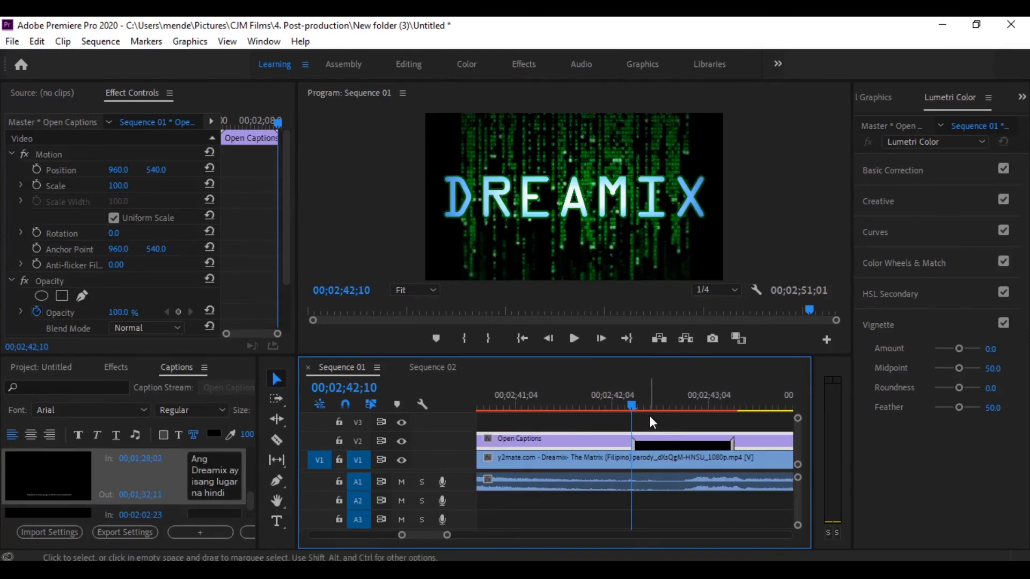
Play the thirteenth caption's line, place the playhead at 00;02;46;00 and extend the caption's end to it
key(space)
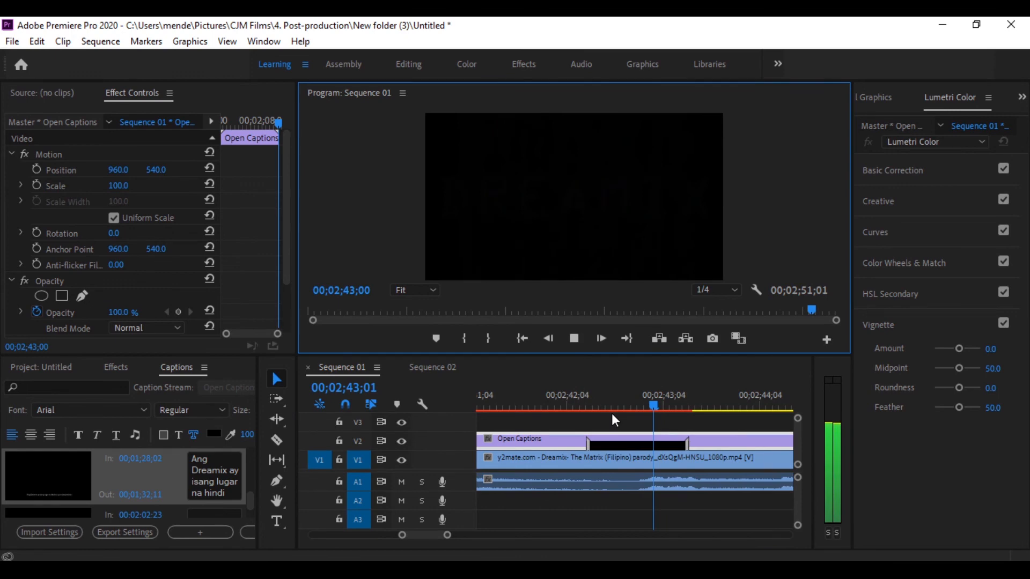
click(574, 338)
click(354, 388)
key(BackSpace)
key(BackSpace)
text(00)
key(Return)
scroll(674, 462, up, 7)
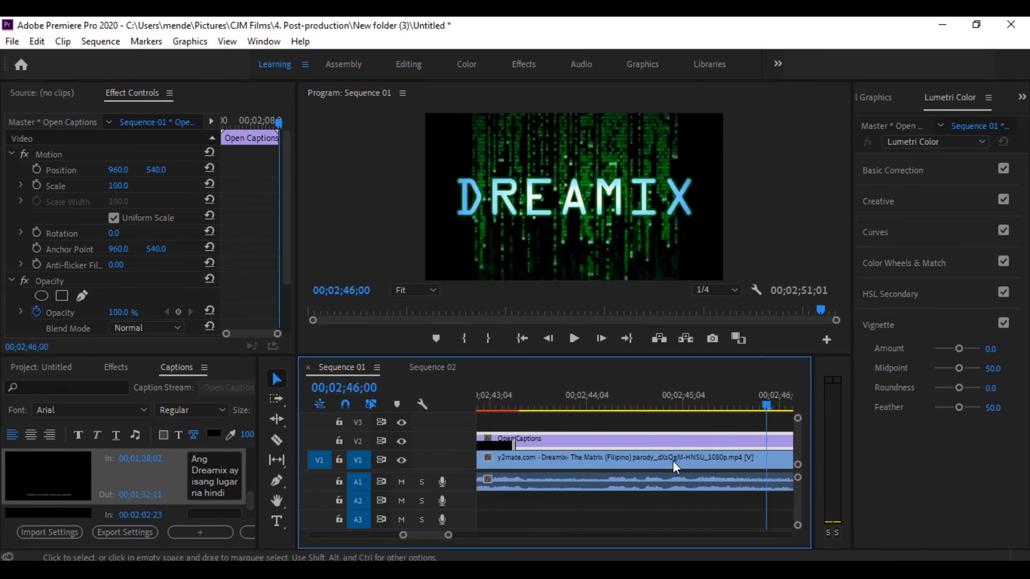
drag(514, 445, 766, 440)
Enter the thirteenth caption's text as "Ang Dreamix ay nasa panaginip mo lamang."
scroll(740, 437, up, 4)
double_click(728, 438)
click(215, 476)
text(Ang Dreamix ay n)
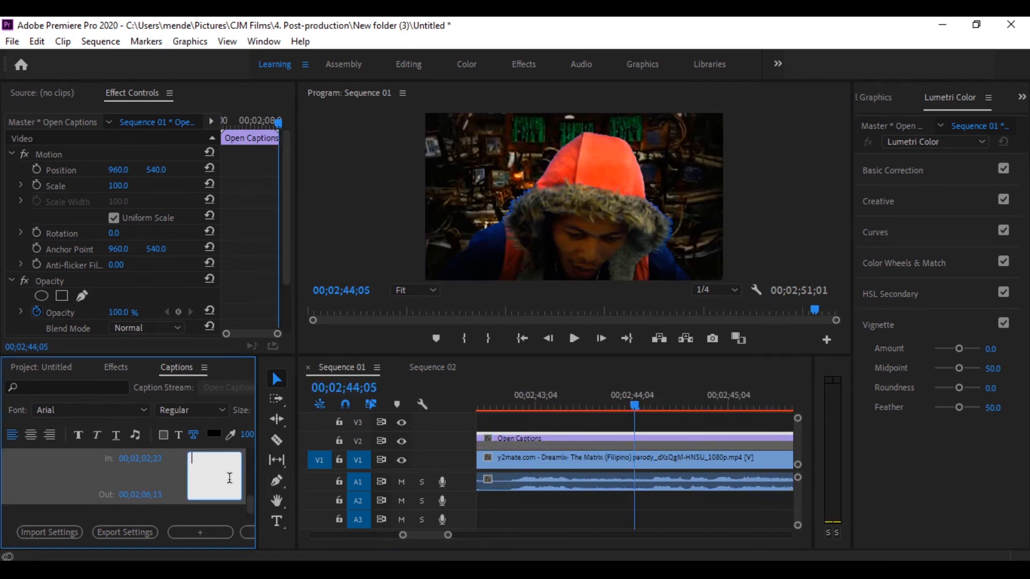
text(asa panaginip mo lamang.)
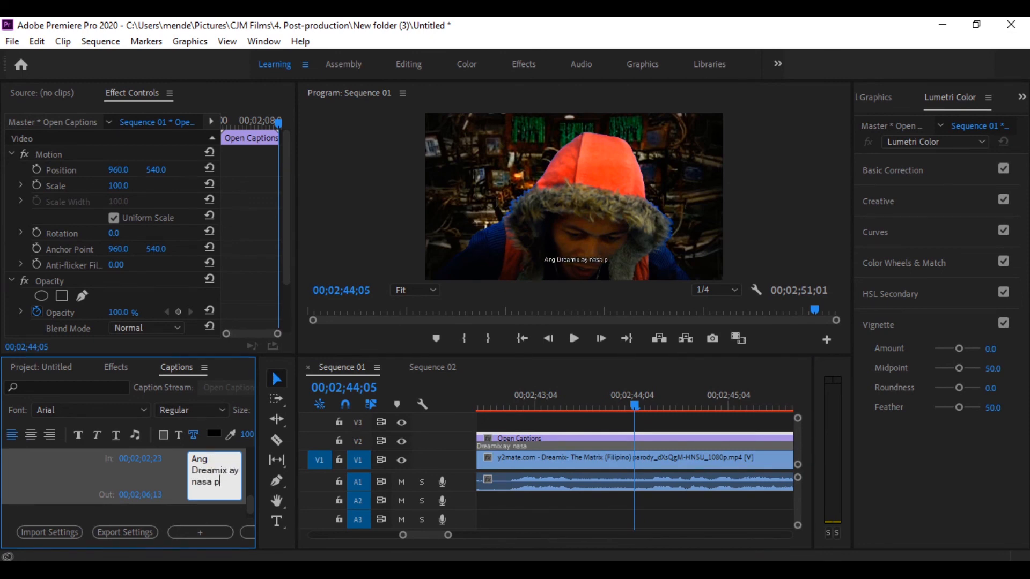
scroll(596, 456, up, 3)
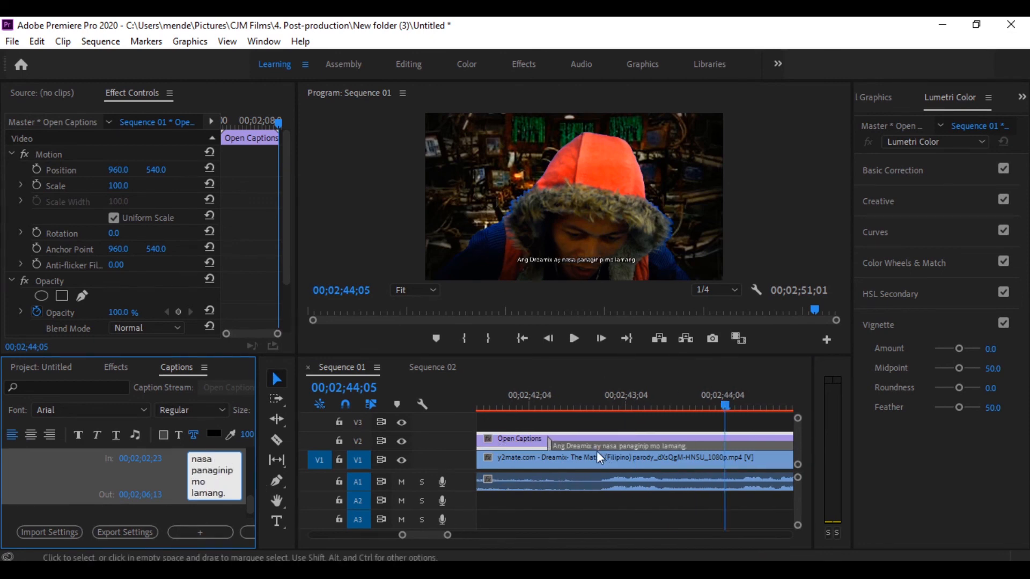
Play the last caption through to the end of the video and review the whole captioned sequence in the timeline
click(539, 404)
click(573, 340)
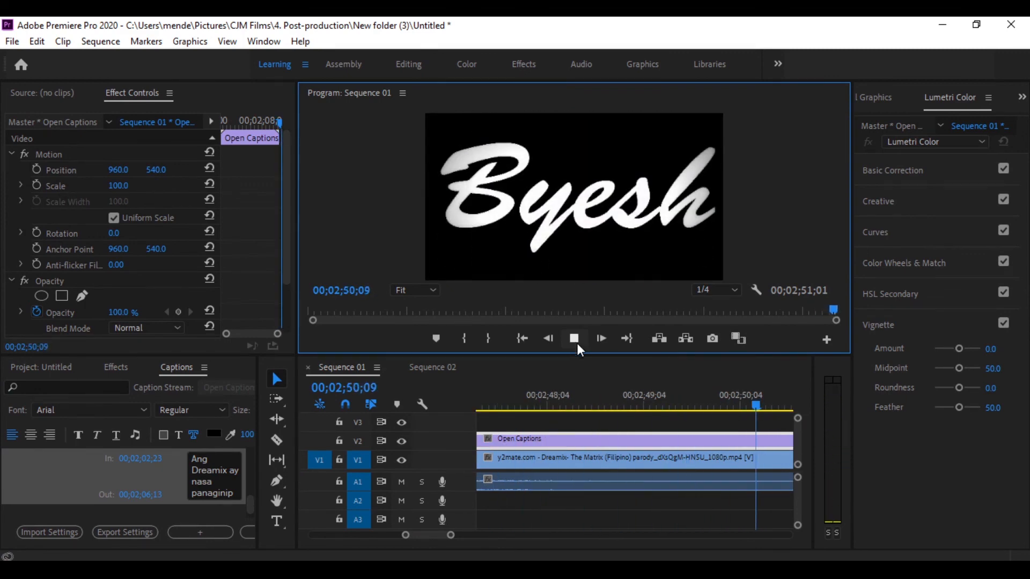
click(606, 441)
key(minus)
key(minus)
key(minus)
key(minus)
key(minus)
key(minus)
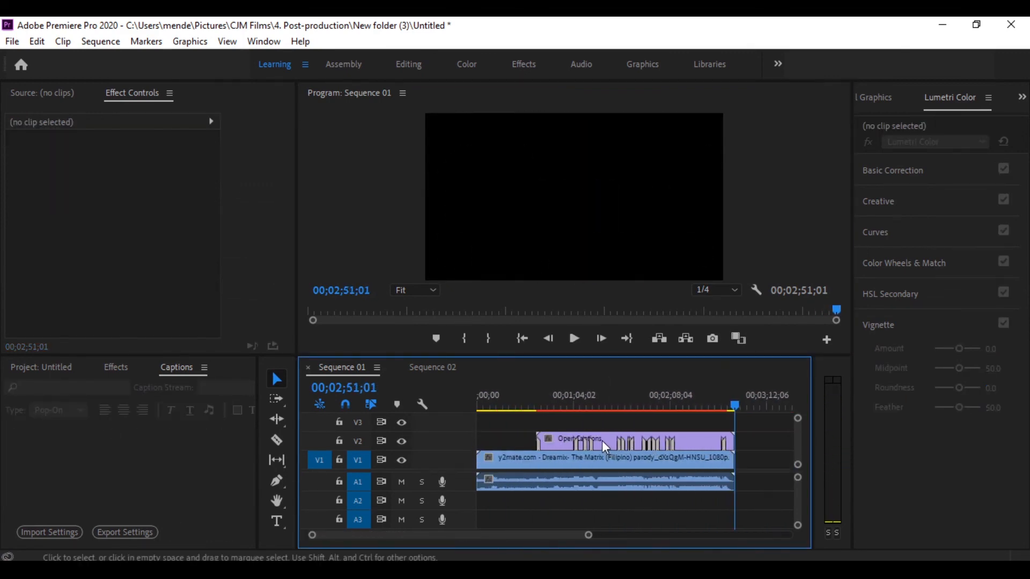
Save the project and set up an H.264 export with the YouTube 1080p Full HD preset
key(ctrl+s)
key(ctrl+m)
click(783, 138)
scroll(761, 406, down, 5)
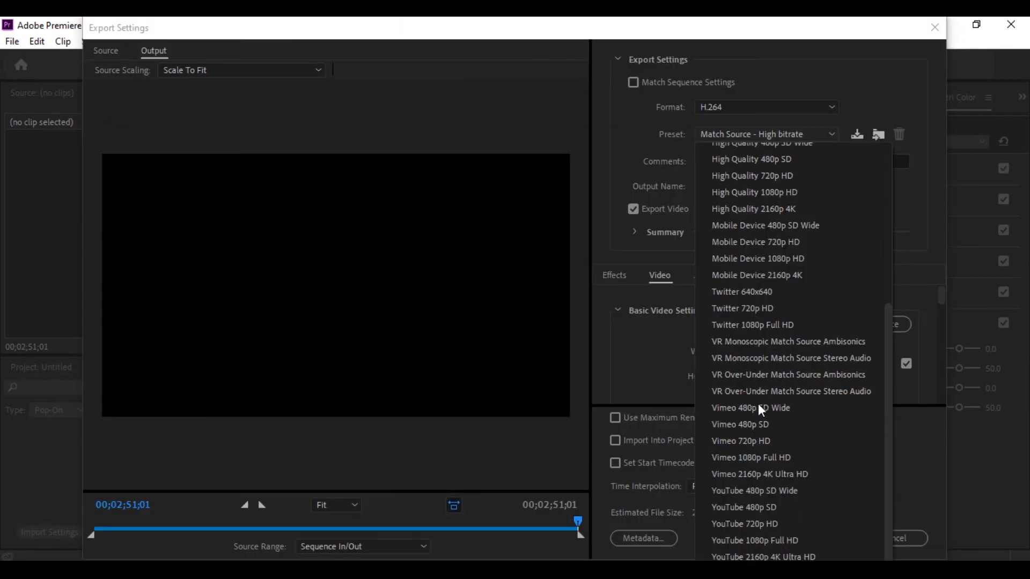
click(753, 528)
Set the output file to DREAMIX in the Videos folder and export the sequence
click(729, 188)
click(155, 356)
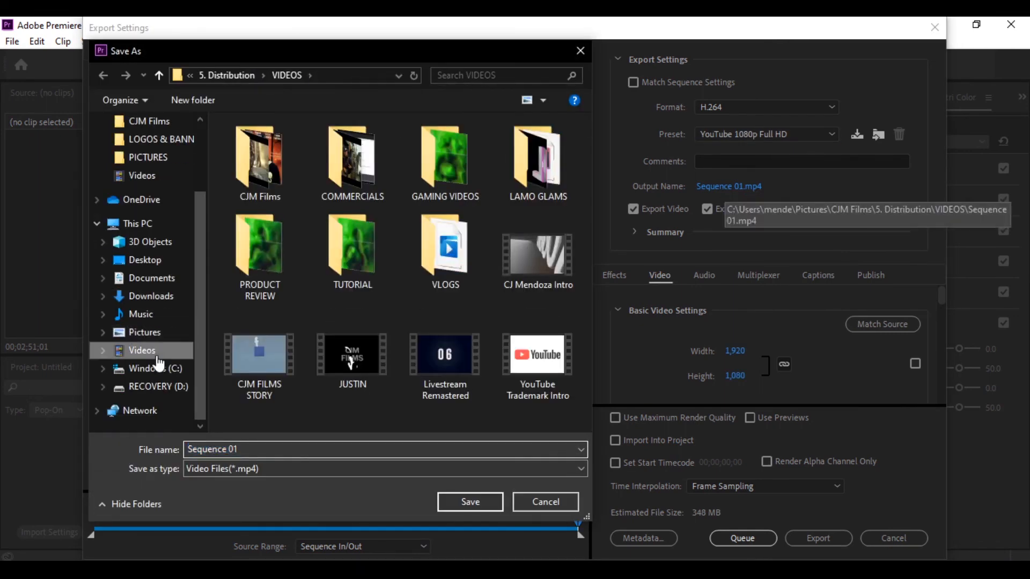
click(396, 451)
text(DREAMIX)
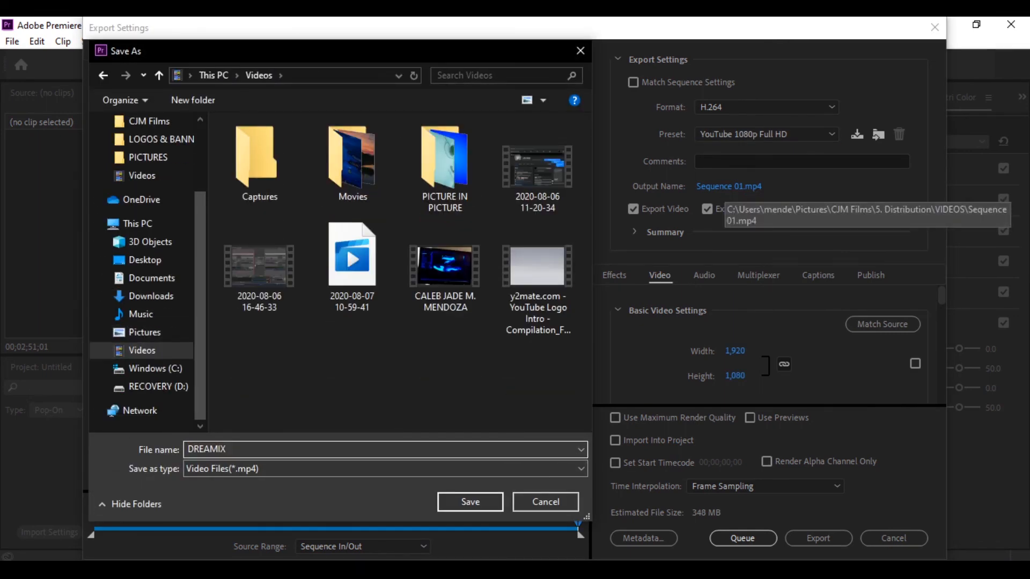
click(472, 503)
click(818, 539)
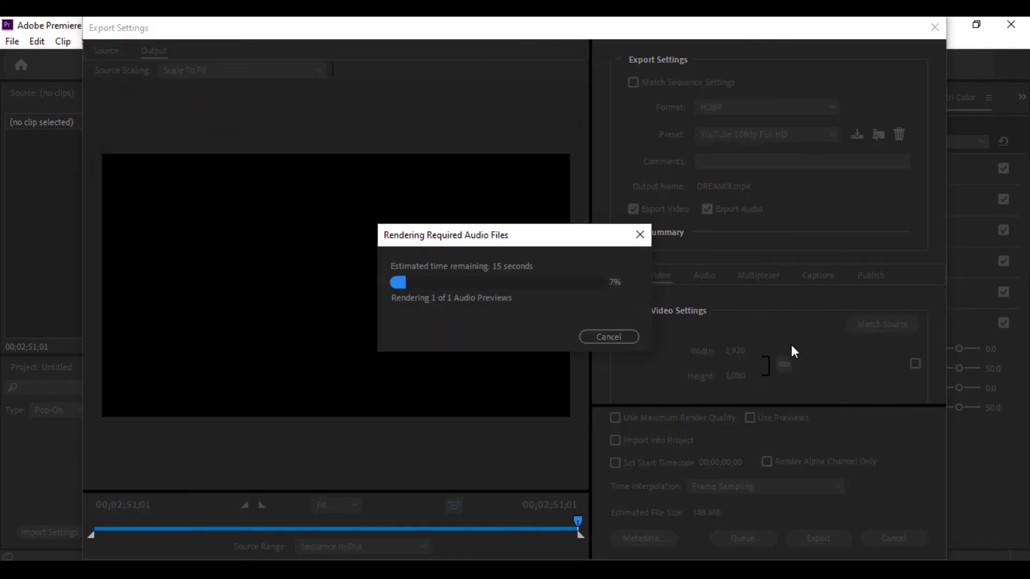